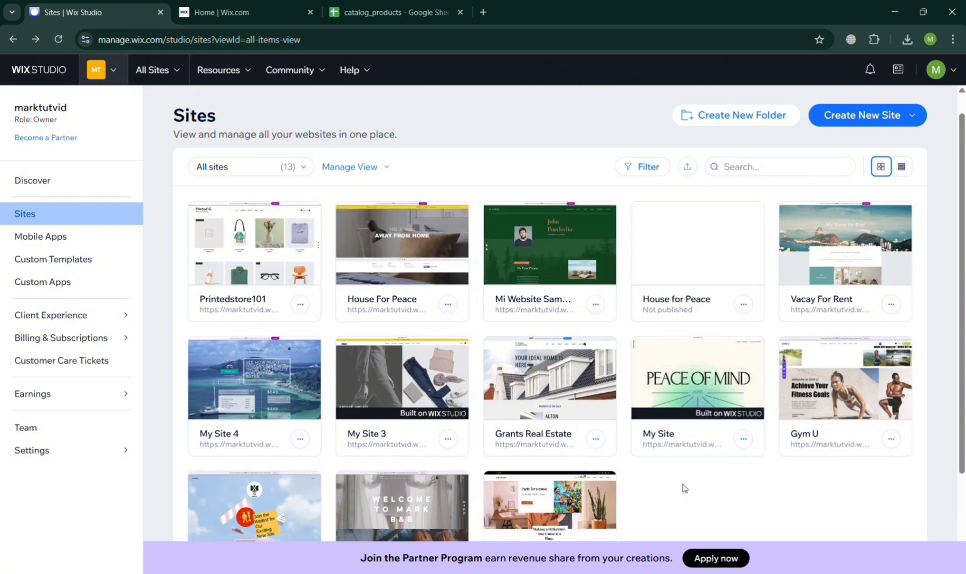
Open the dashboard of the Printedstore101 site from the list of all sites.
scroll(684, 488, "down", 4)
scroll(684, 488, "up", 4)
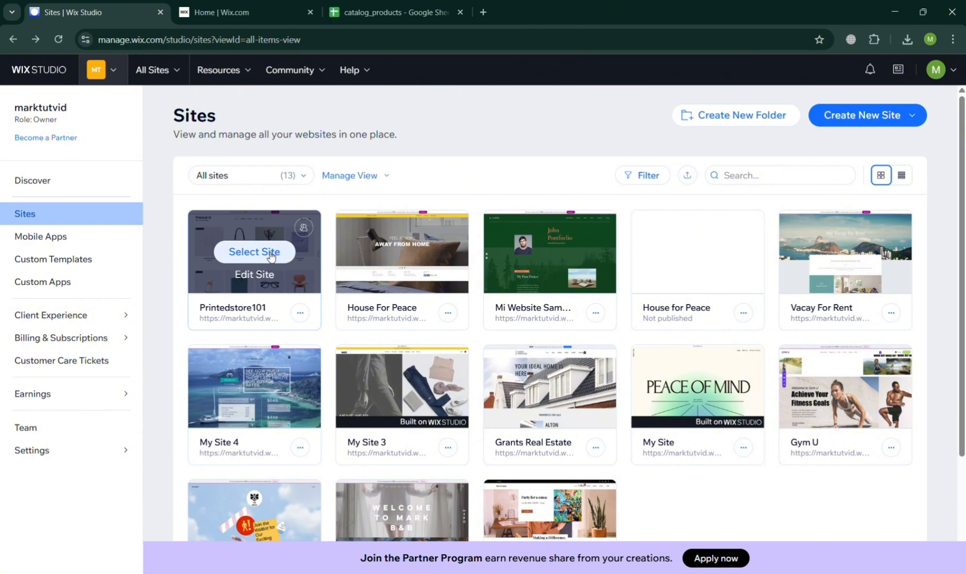
left_click(270, 253)
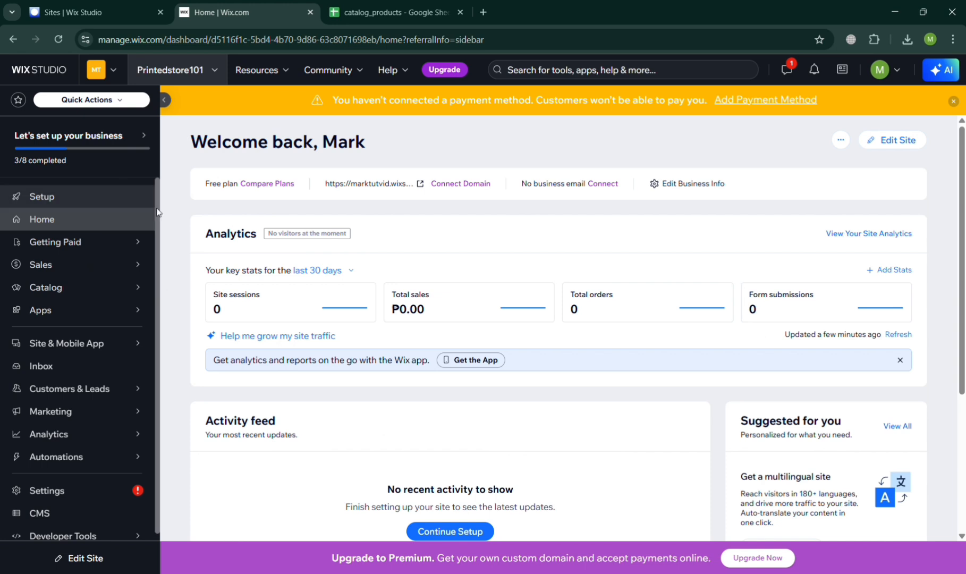
Open the store's product list from the catalog and look through the products.
mouse_move(145, 314)
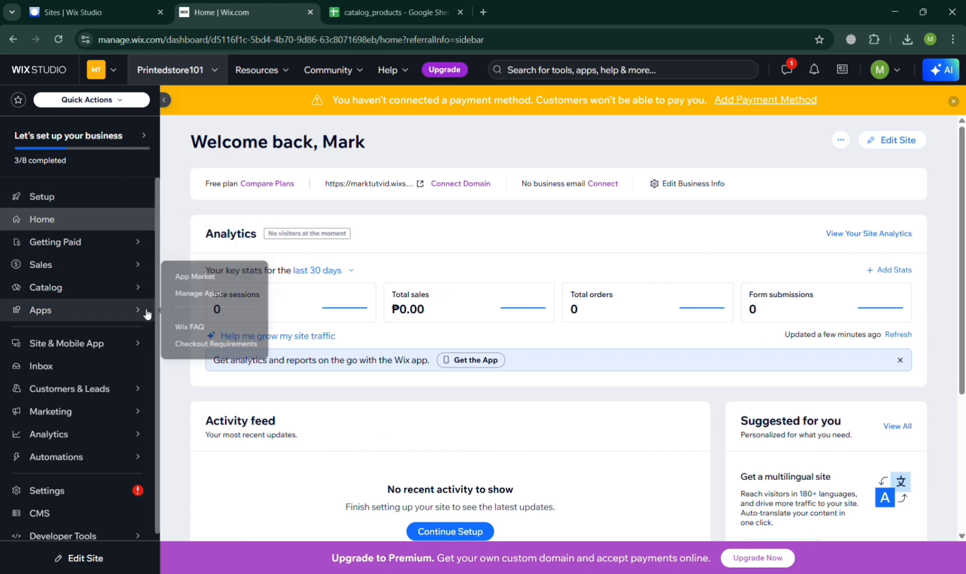
mouse_move(72, 296)
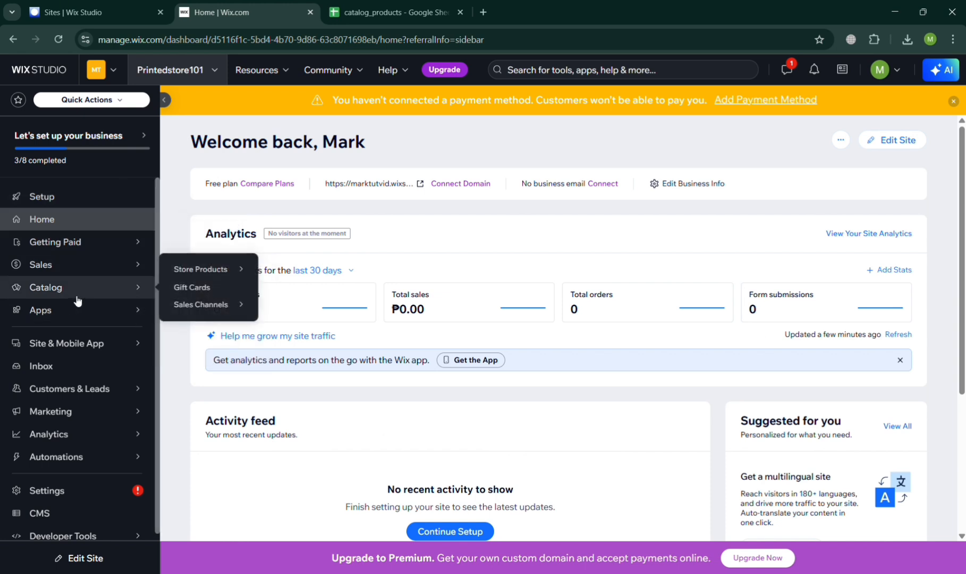
left_click(221, 270)
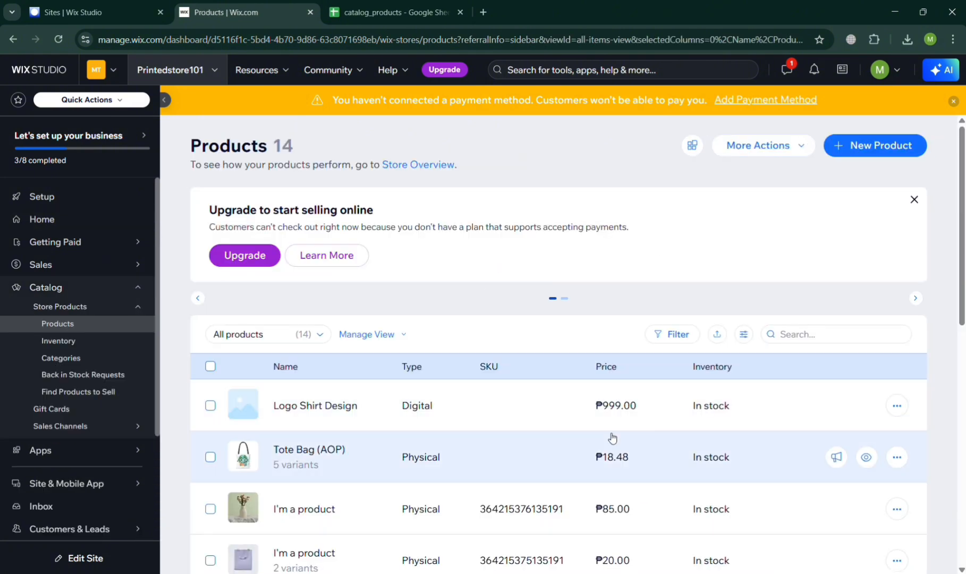
scroll(612, 437, "down", 3)
scroll(612, 436, "down", 5)
scroll(612, 437, "up", 10)
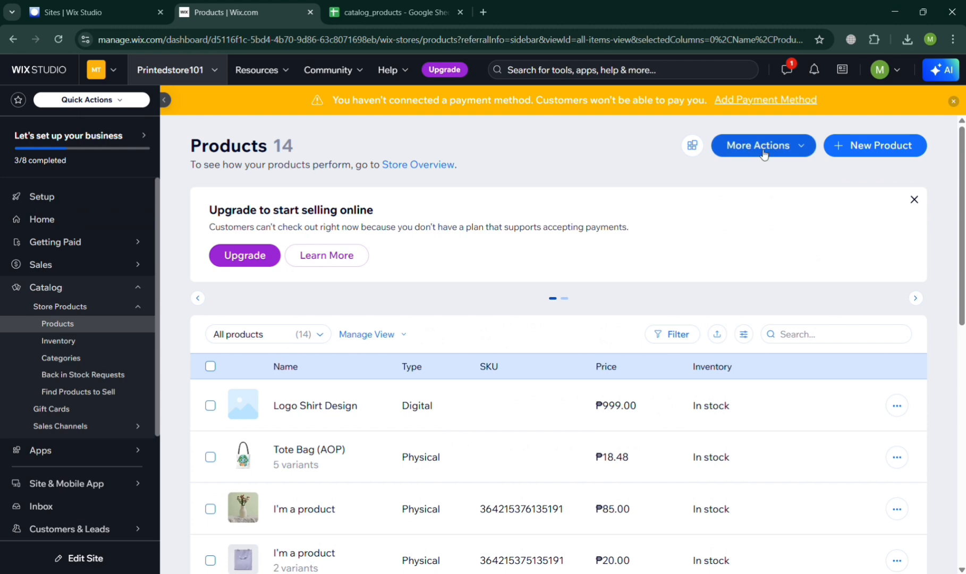
Review the CSV export options for the store's products and close them without exporting.
left_click(763, 154)
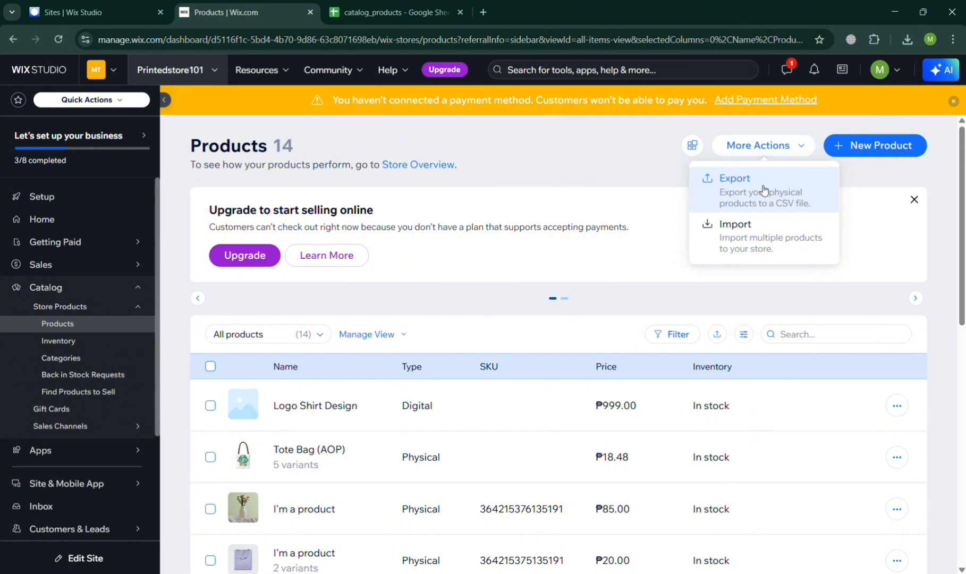
left_click(765, 189)
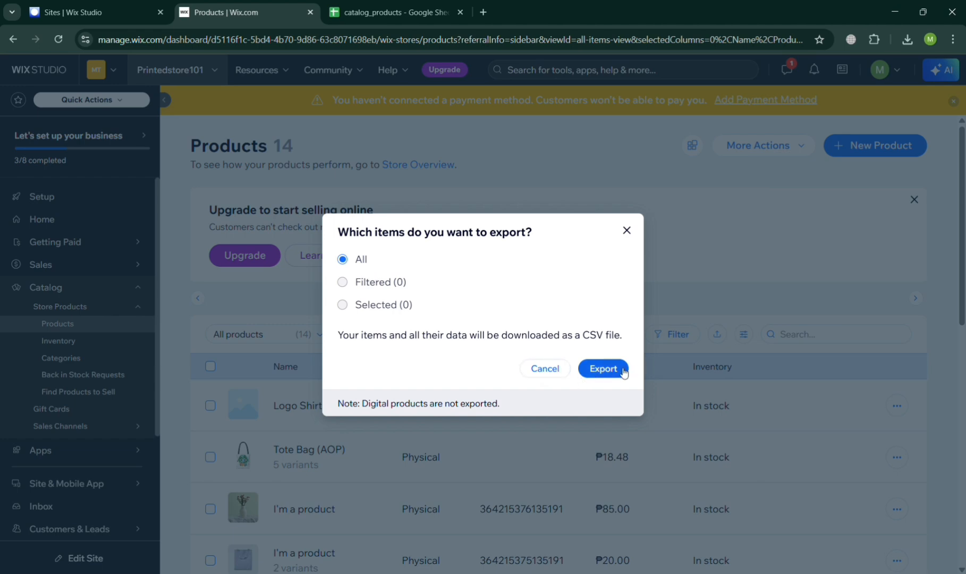
left_click(550, 374)
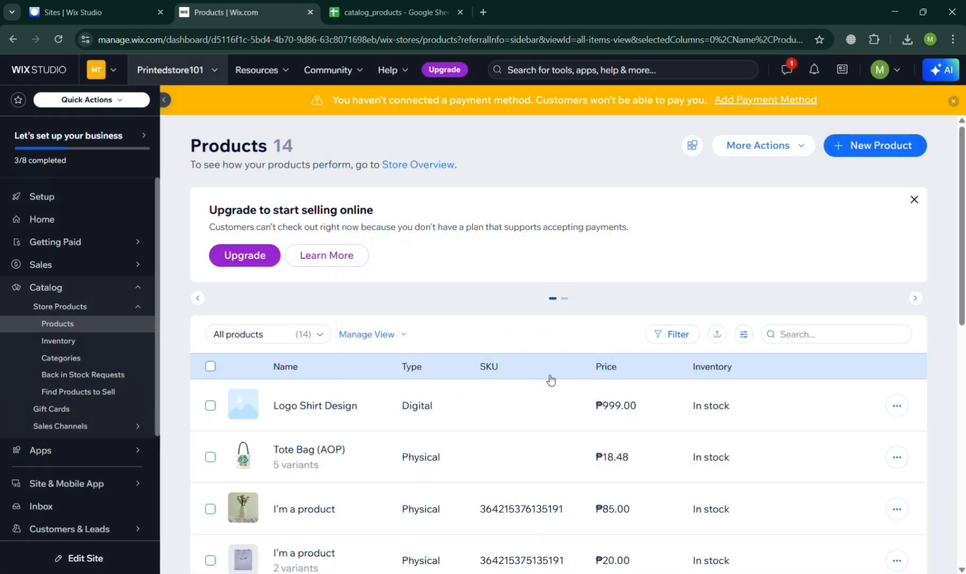
Open Google Sheets in a new browser tab.
left_click(483, 10)
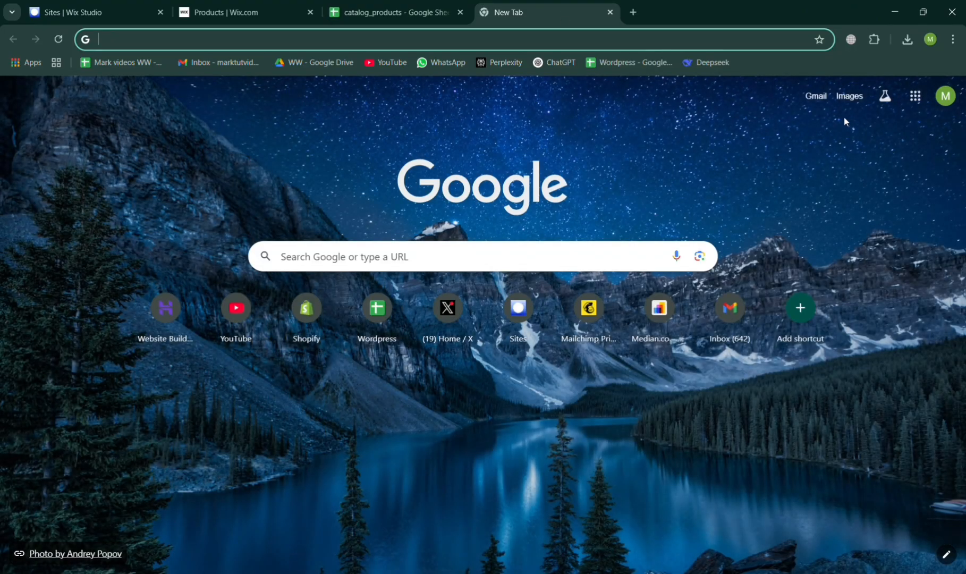
left_click(915, 96)
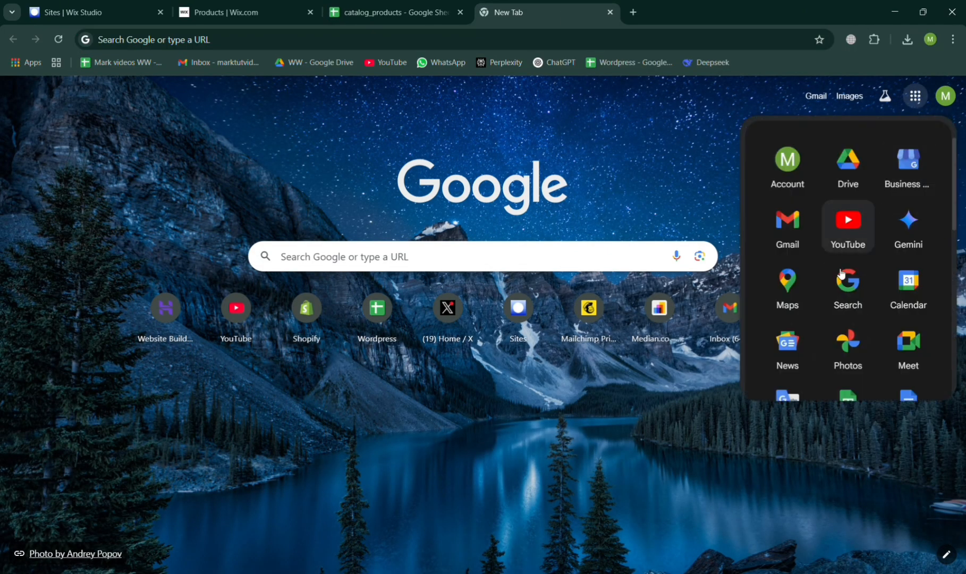
scroll(837, 287, "down", 3)
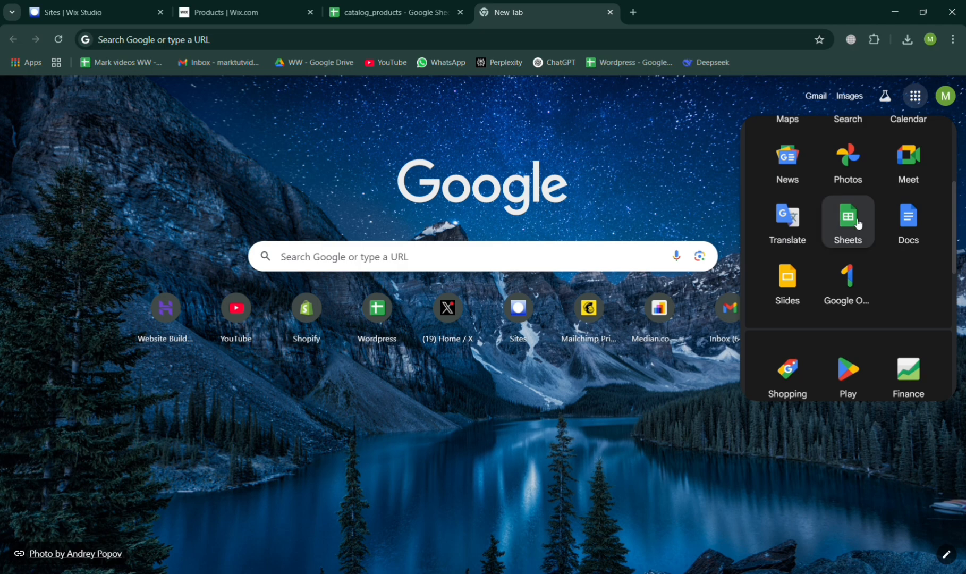
left_click(858, 224)
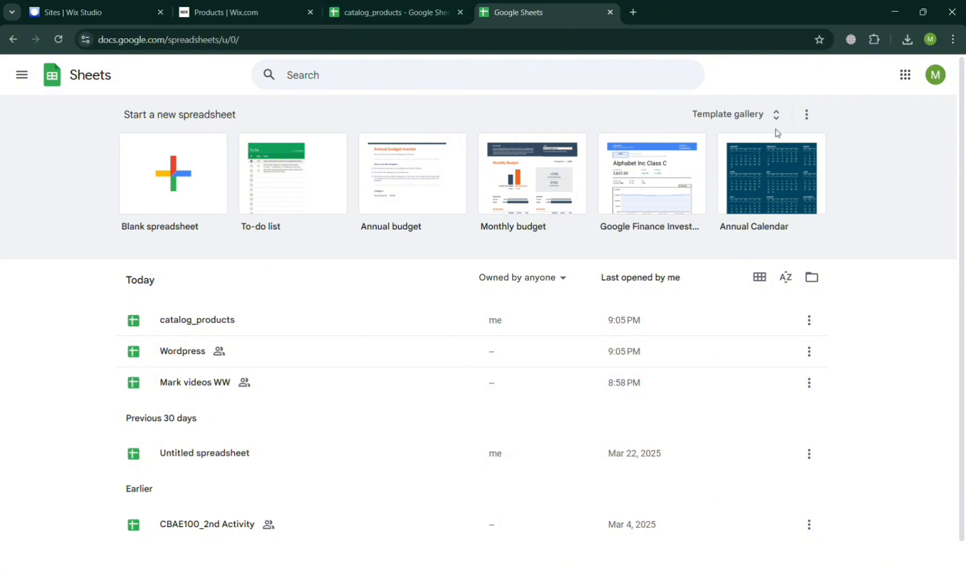
View the upload option for opening a file from the computer in Google Sheets, and close the file picker.
left_click(812, 278)
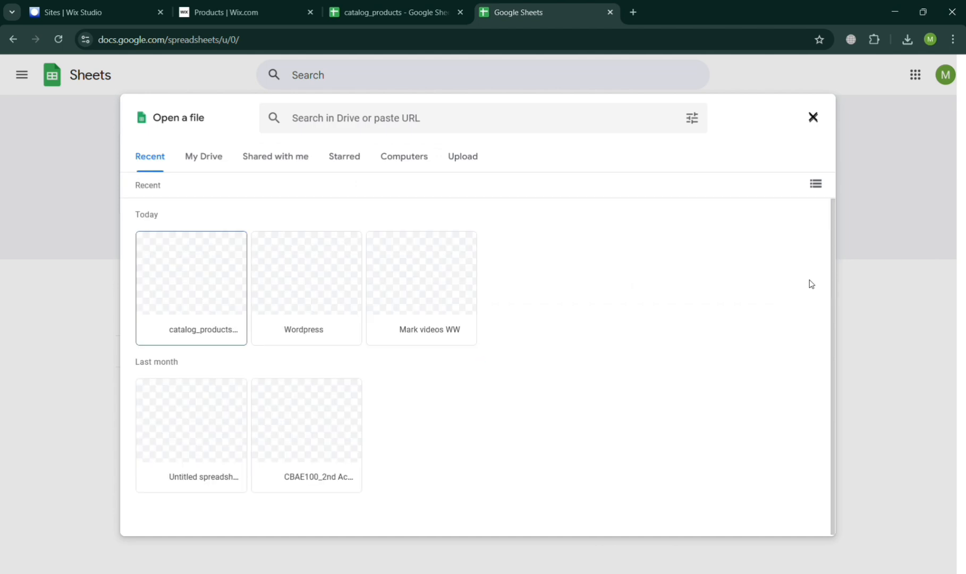
left_click(298, 159)
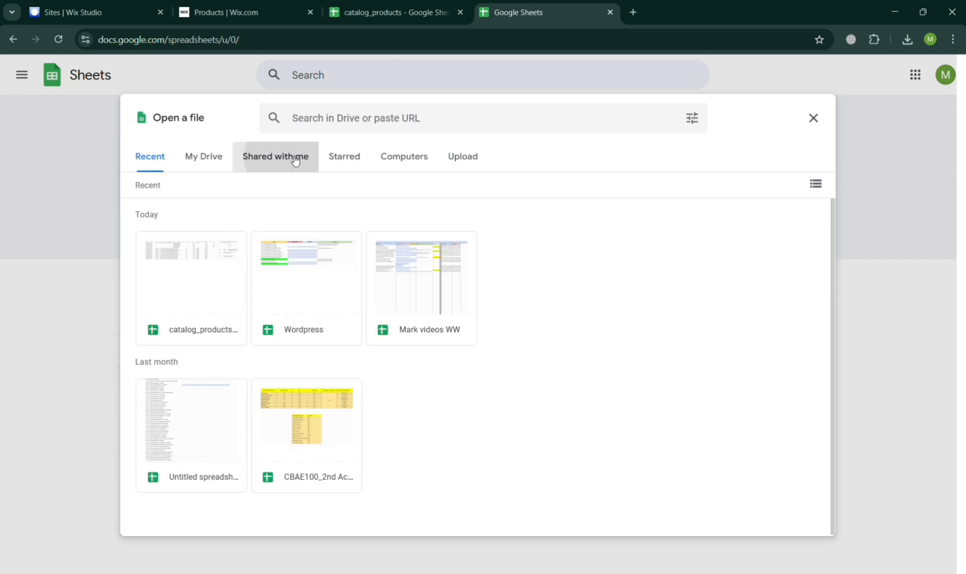
left_click(361, 154)
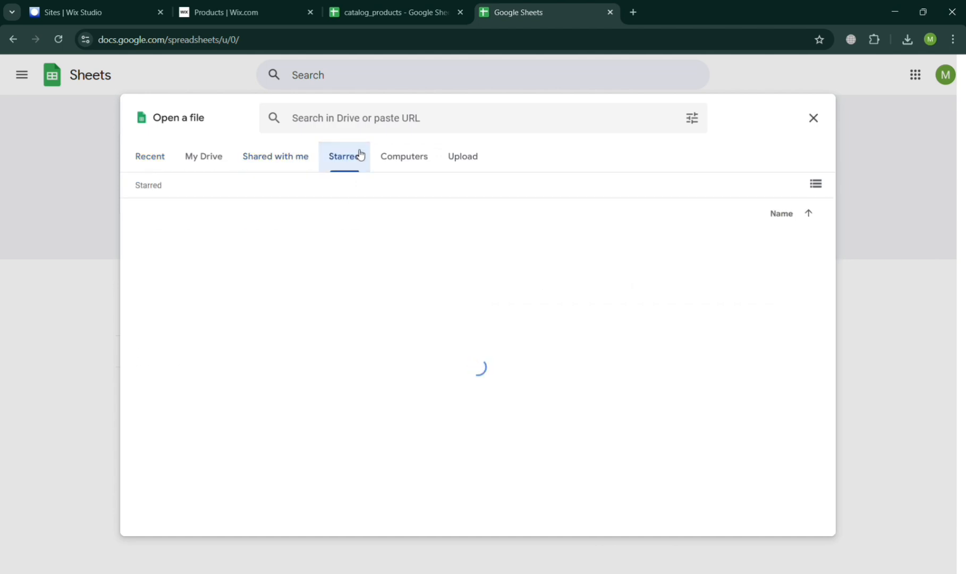
left_click(446, 161)
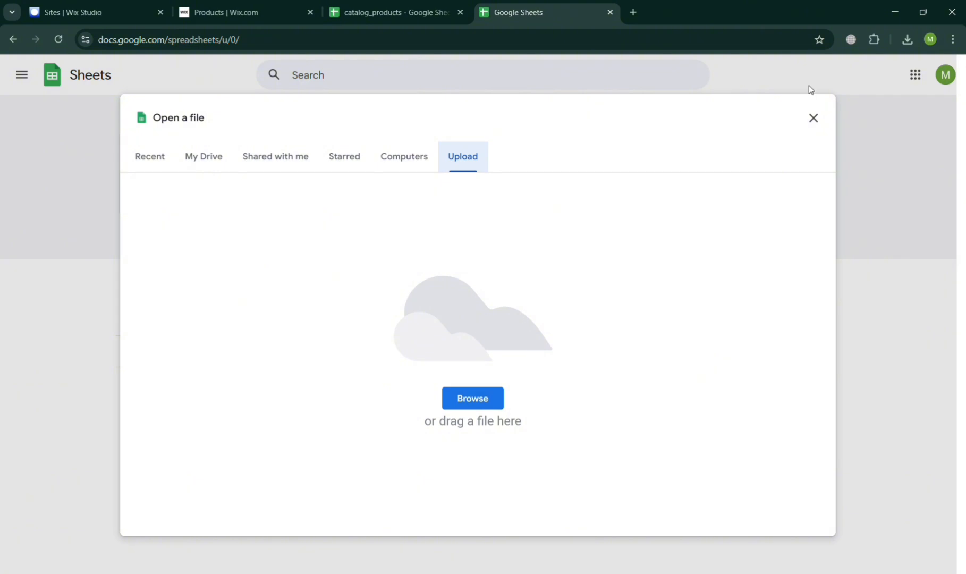
left_click(813, 117)
Switch to the catalog_products spreadsheet, close the Google Sheets home tab, and inspect the Tote Bag (AOP) product's image URL cell.
left_click(388, 12)
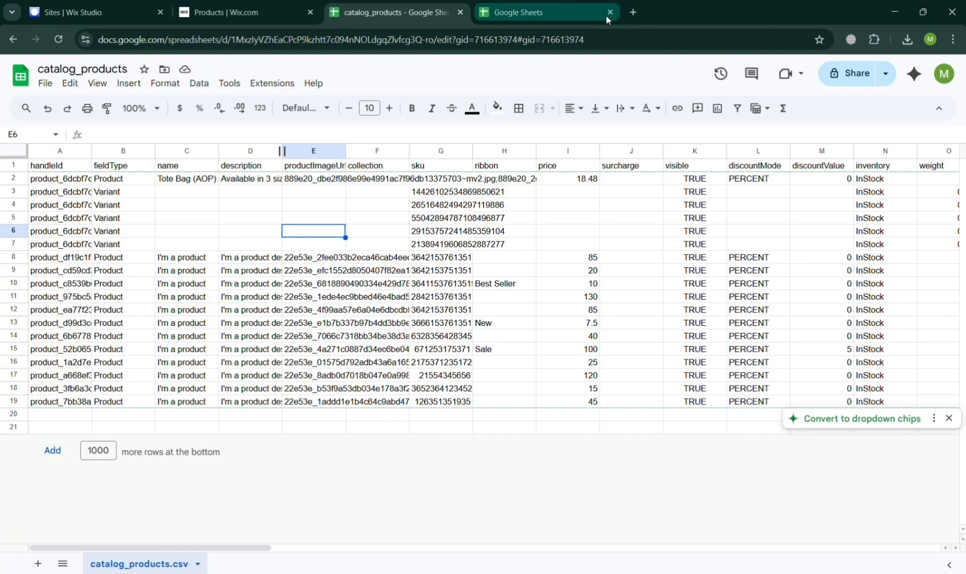
left_click(610, 13)
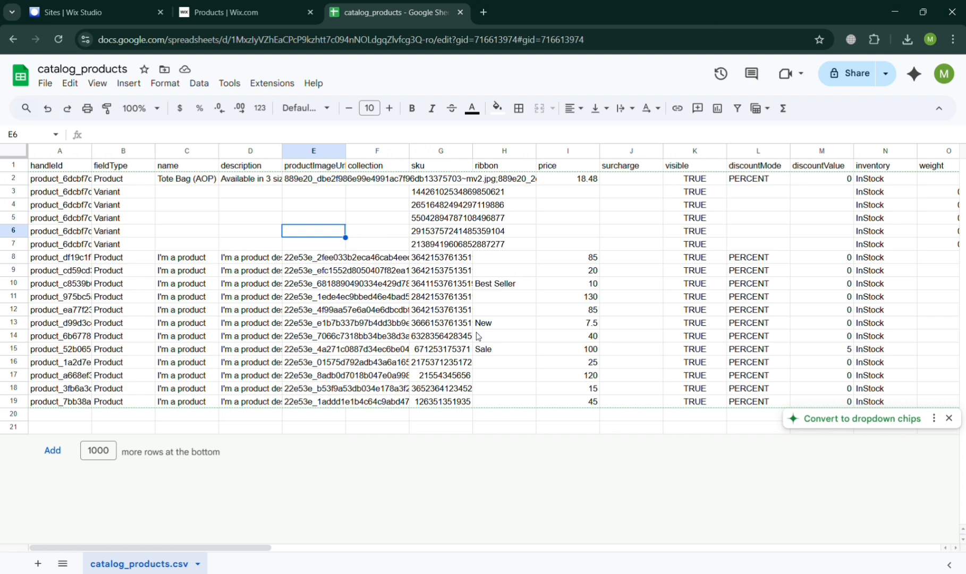
left_click(127, 182)
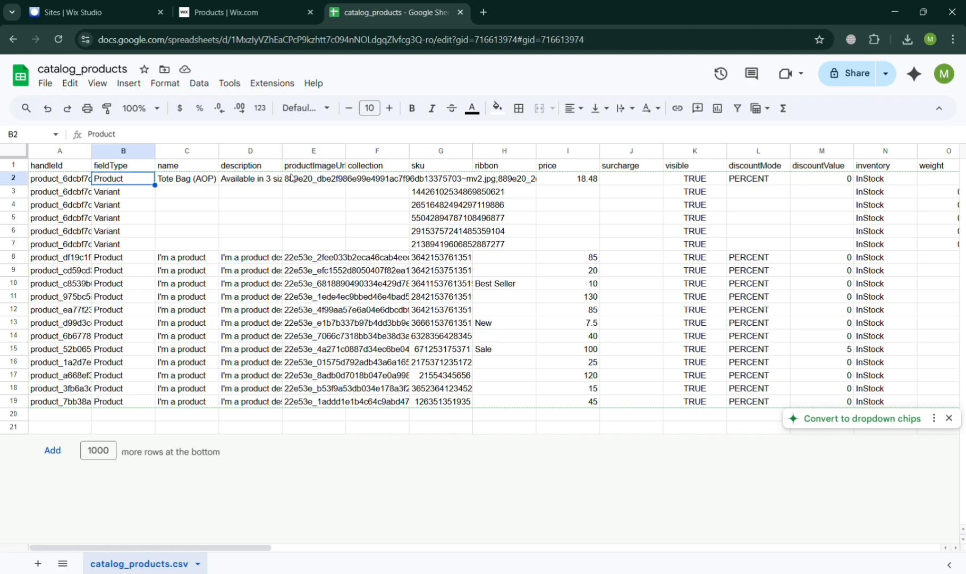
left_click(313, 182)
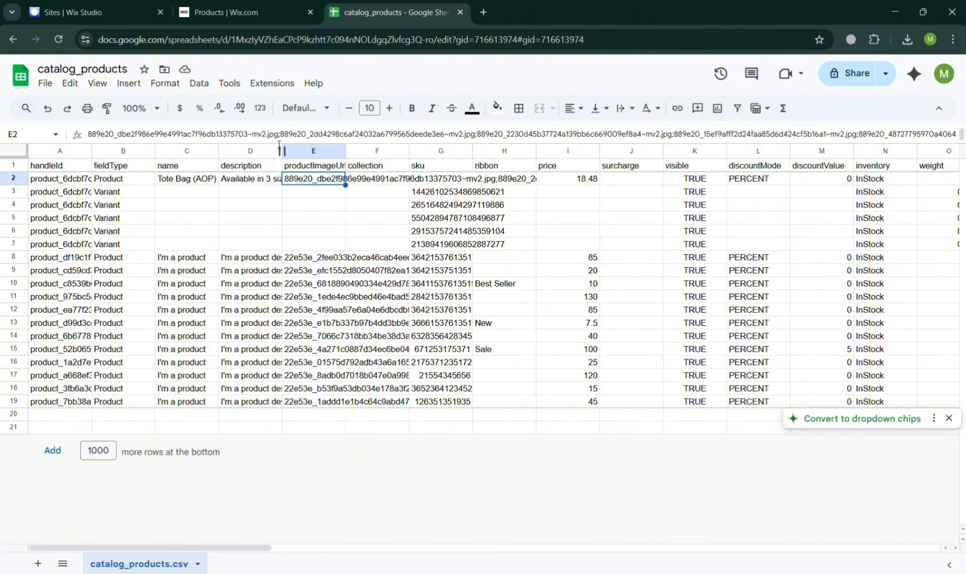
Return to the Printedstore101 dashboard home in Wix and open the site's Shop page in the website editor.
left_click(245, 4)
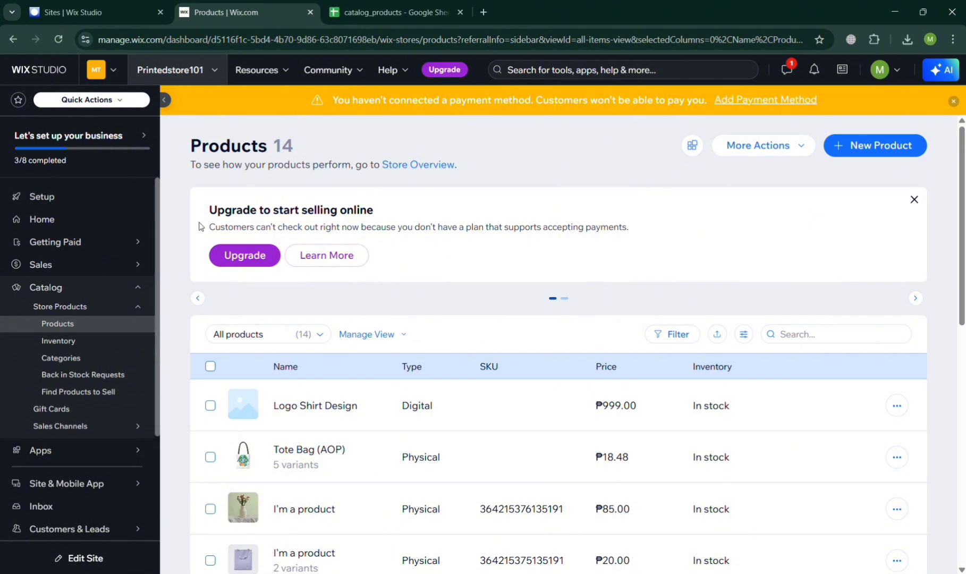
left_click(54, 218)
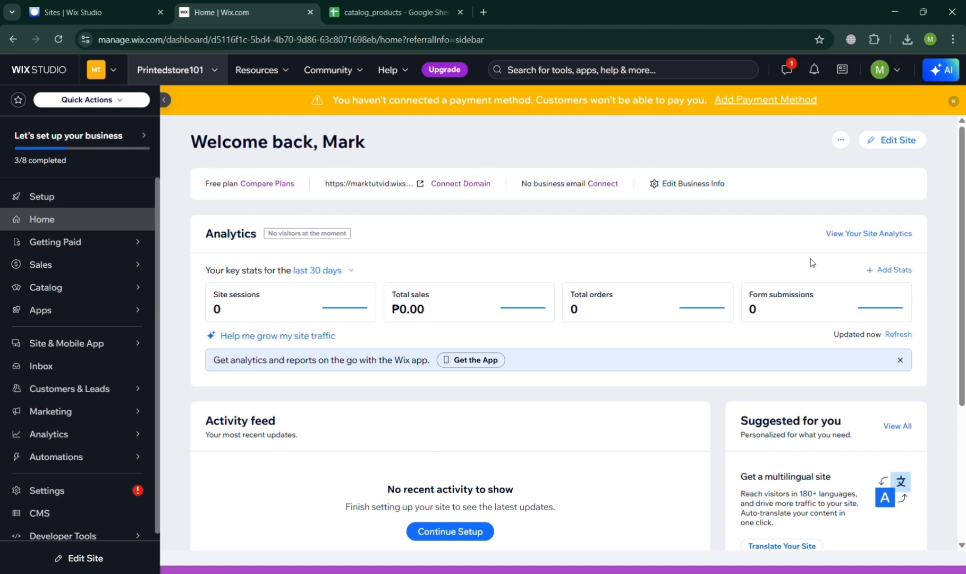
left_click(891, 140)
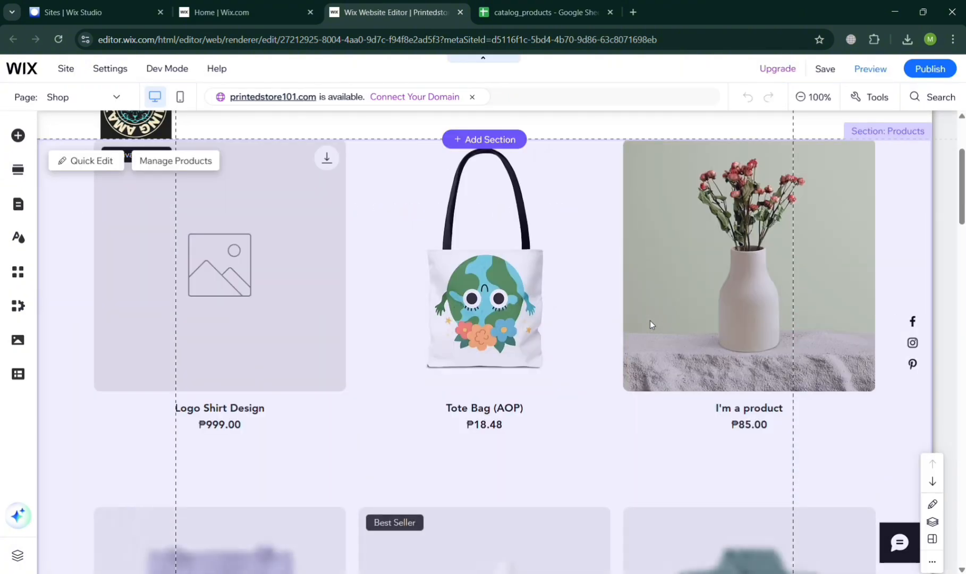
scroll(649, 321, "down", 5)
scroll(650, 321, "up", 8)
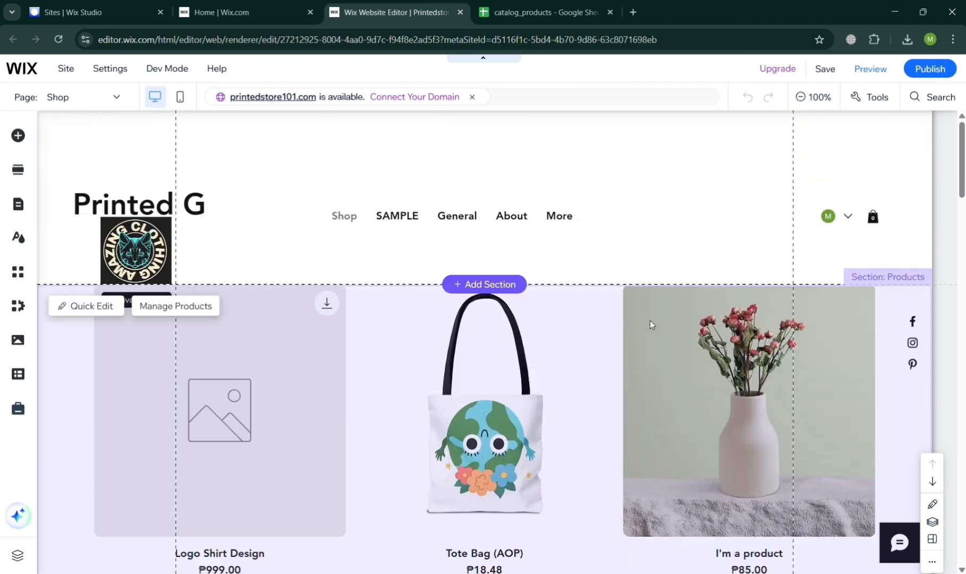
scroll(650, 321, "up", 1)
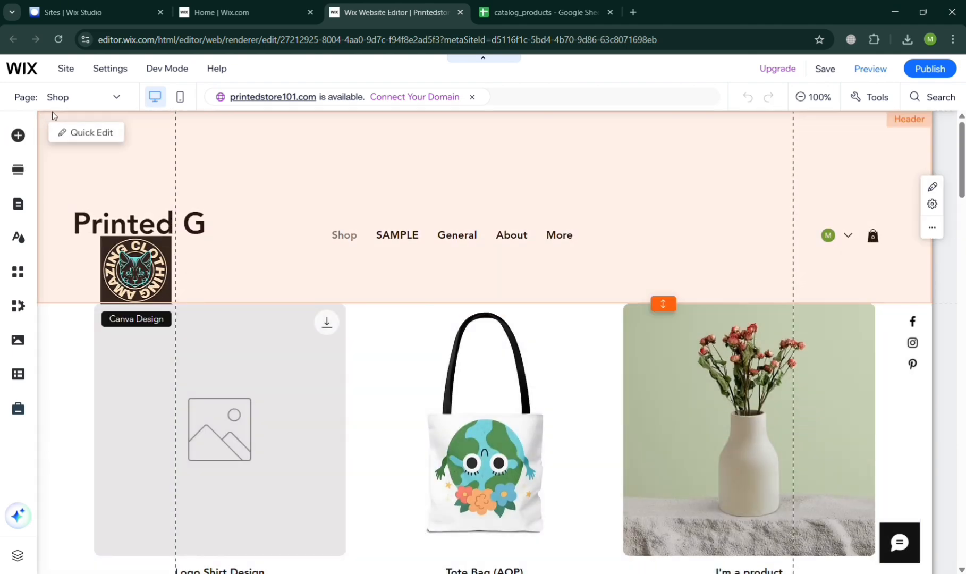
Browse the media library and add the site file tote-bag-aop.jpg showing a person carrying the white bag to the Shop page.
left_click(21, 339)
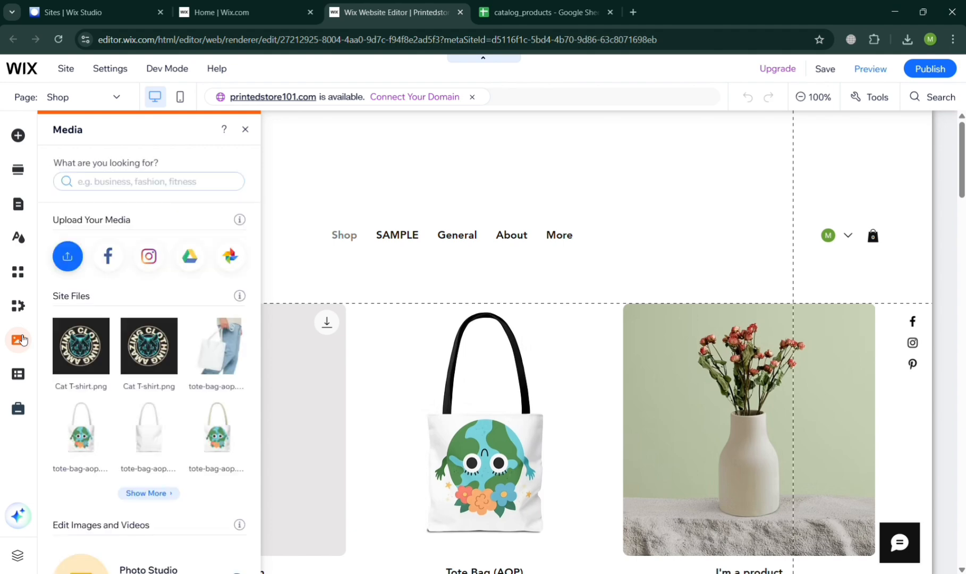
scroll(198, 373, "down", 6)
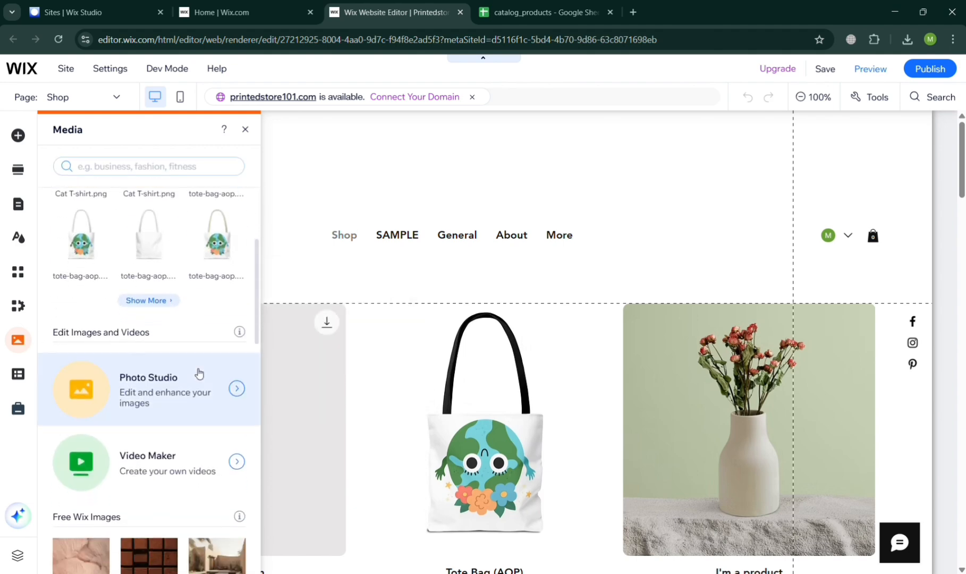
scroll(198, 373, "down", 10)
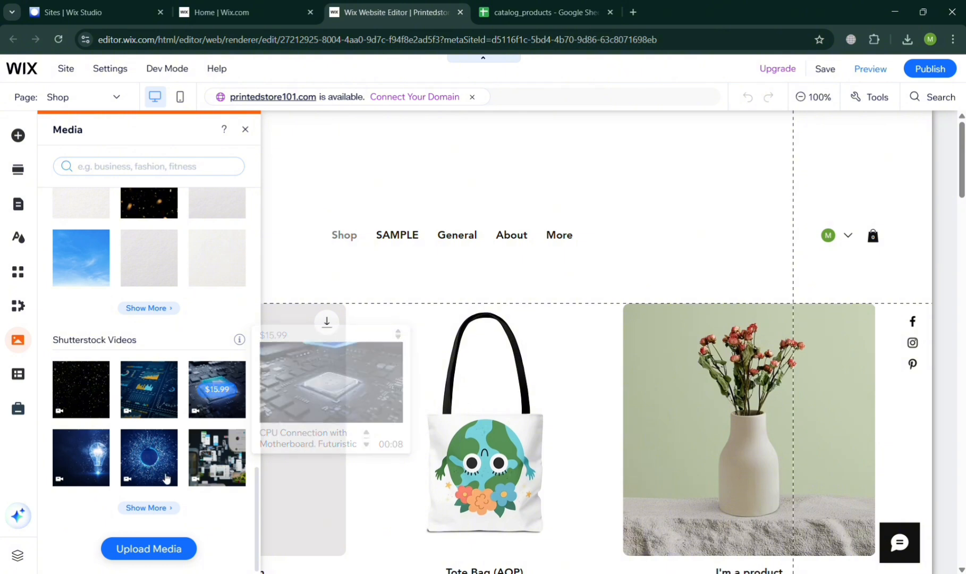
scroll(159, 404, "up", 8)
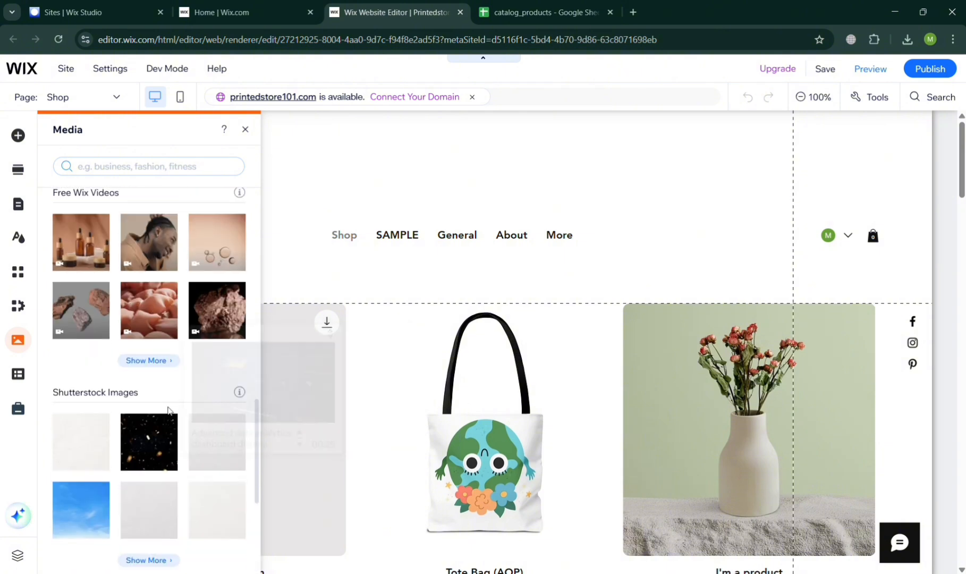
scroll(172, 411, "up", 3)
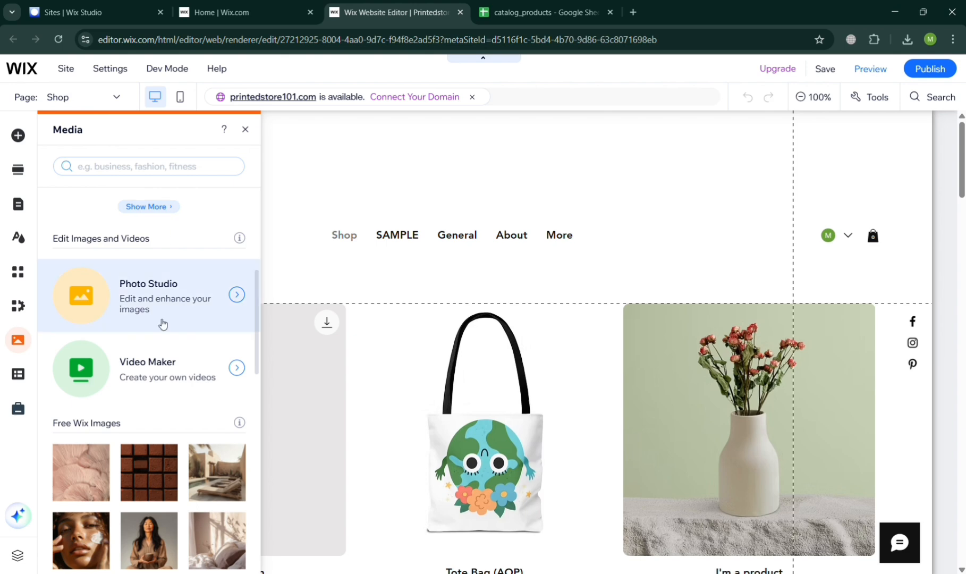
scroll(162, 323, "up", 5)
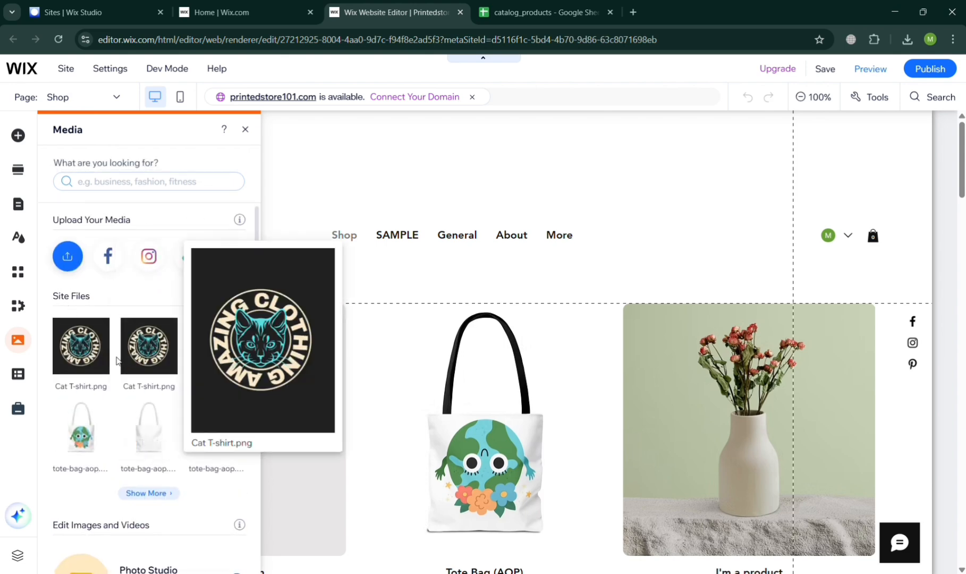
mouse_move(94, 355)
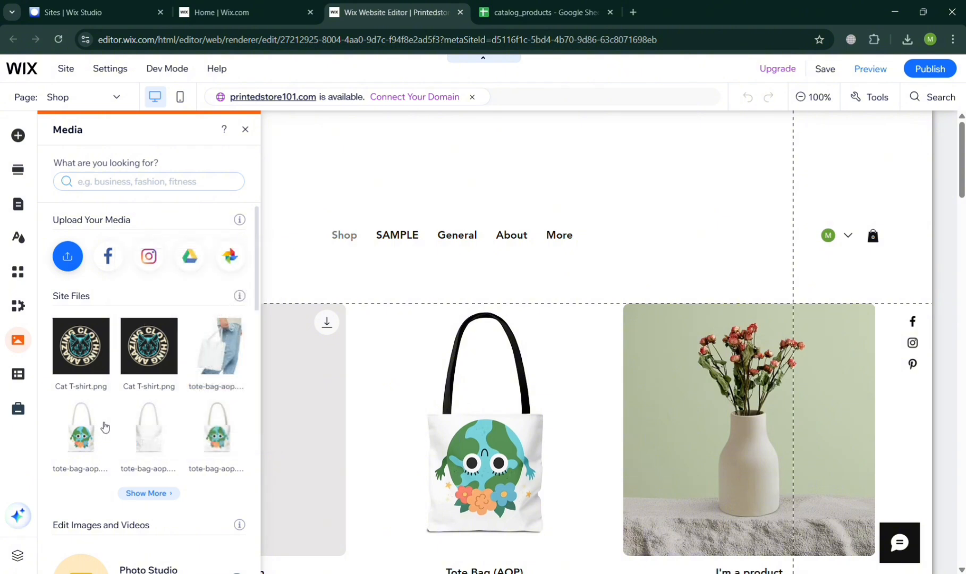
left_click(220, 353)
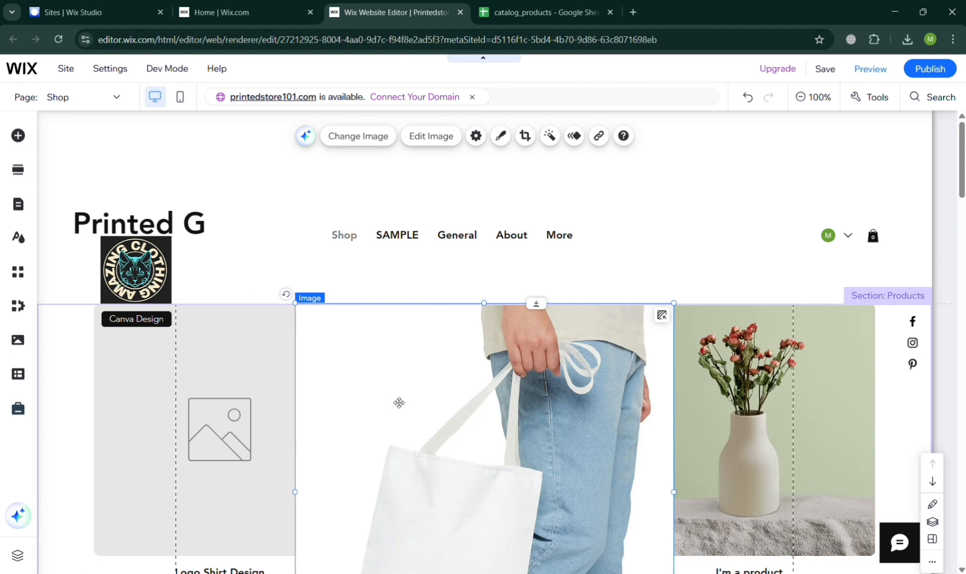
scroll(464, 462, "down", 3)
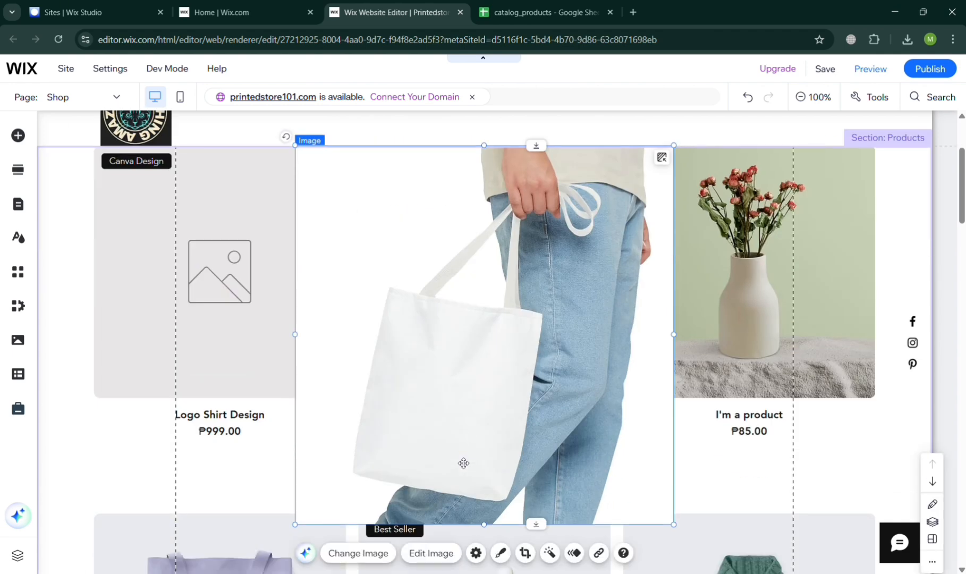
View the placed tote-bag-aop.jpg image's settings, close them, and undo the image's addition to the Shop page.
left_click(476, 553)
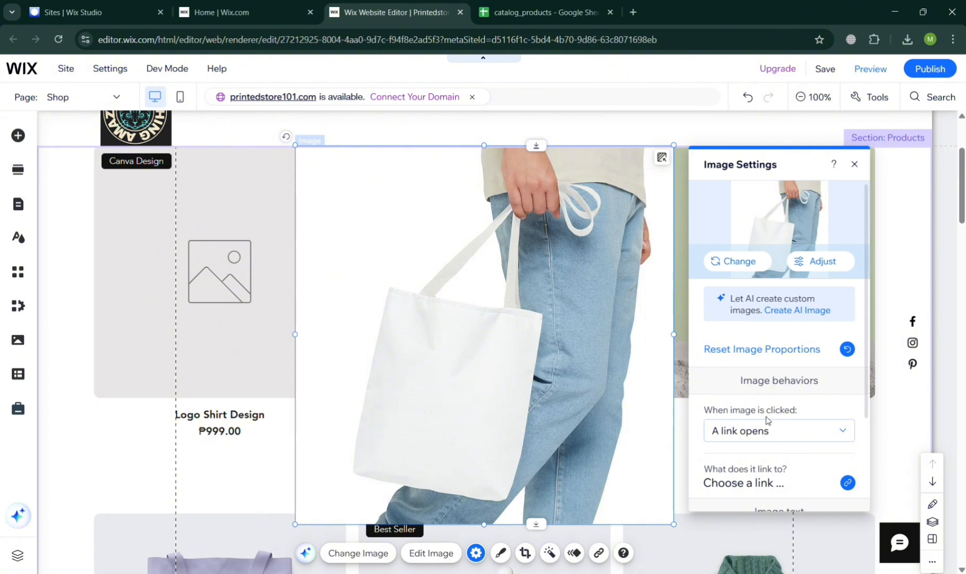
scroll(766, 420, "down", 2)
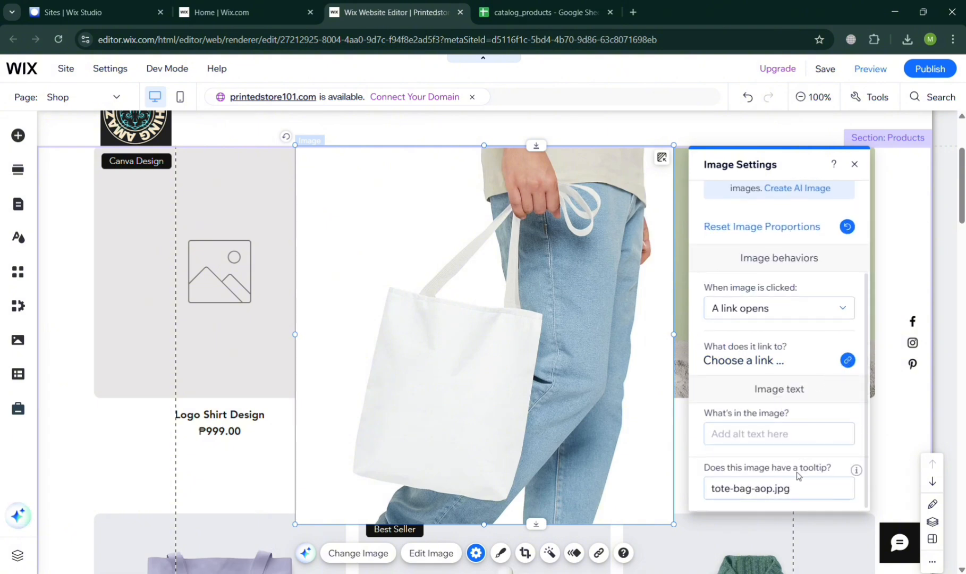
left_click(854, 165)
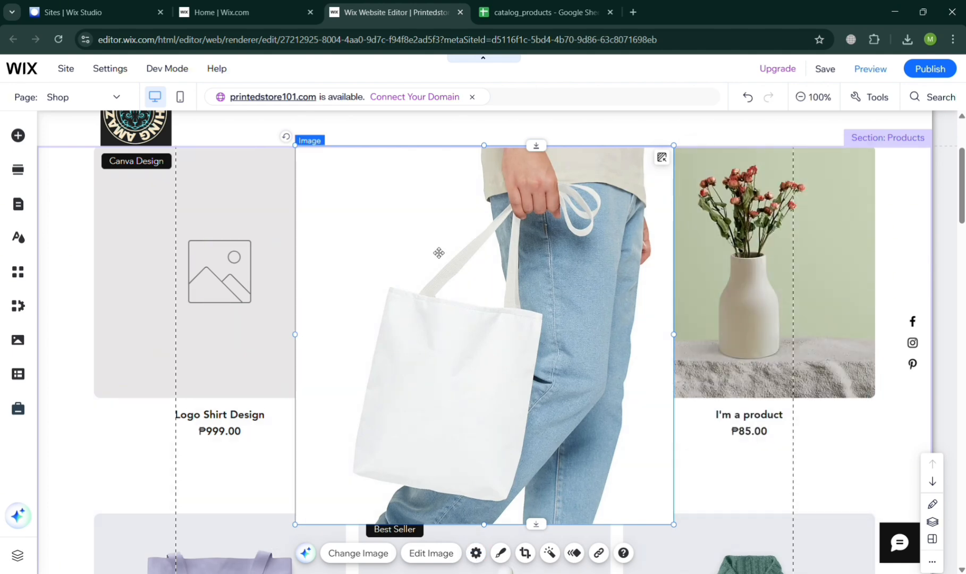
key("ctrl+z")
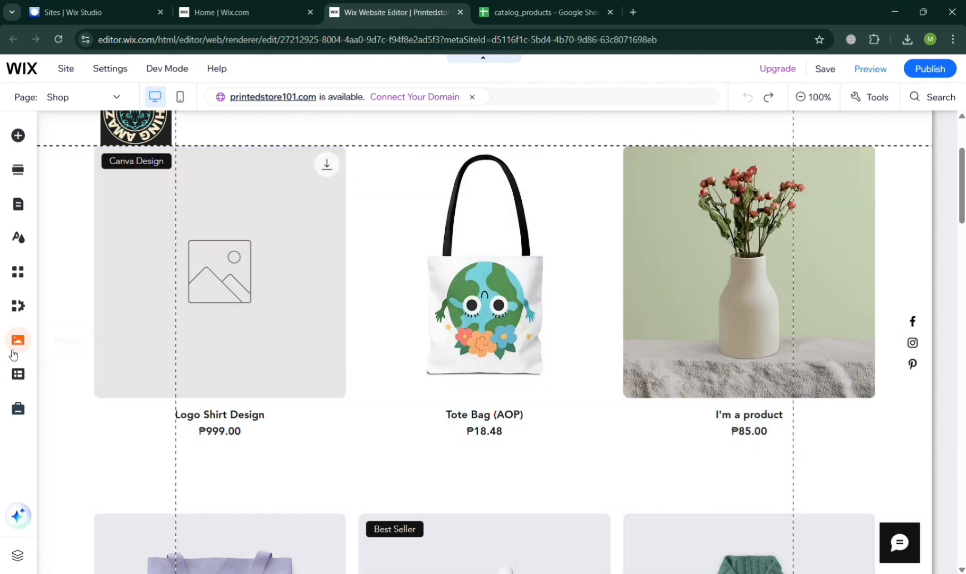
Open all site files in the media library and copy the URL of tote-bag-aop.jpg showing the carried white bag from its file info.
left_click(14, 352)
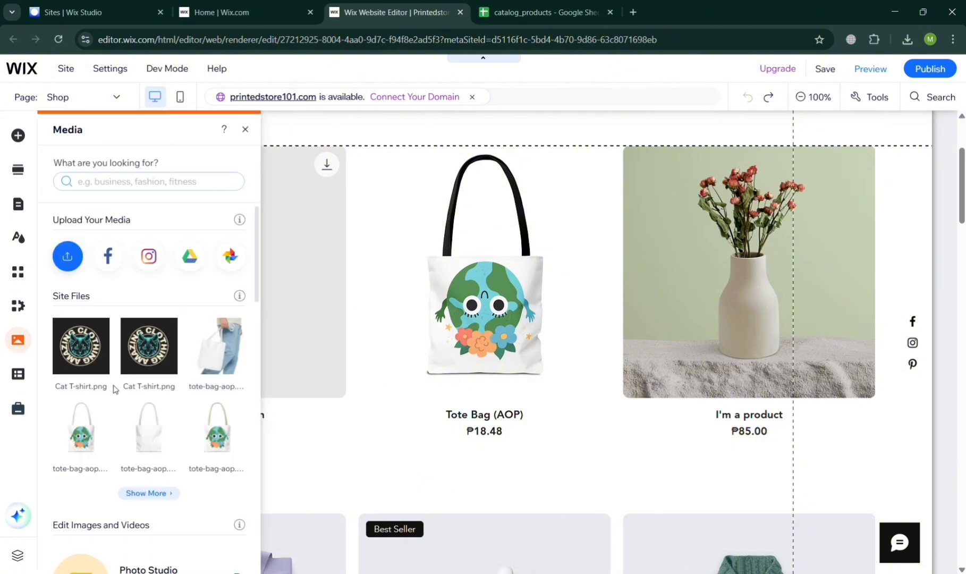
mouse_move(95, 359)
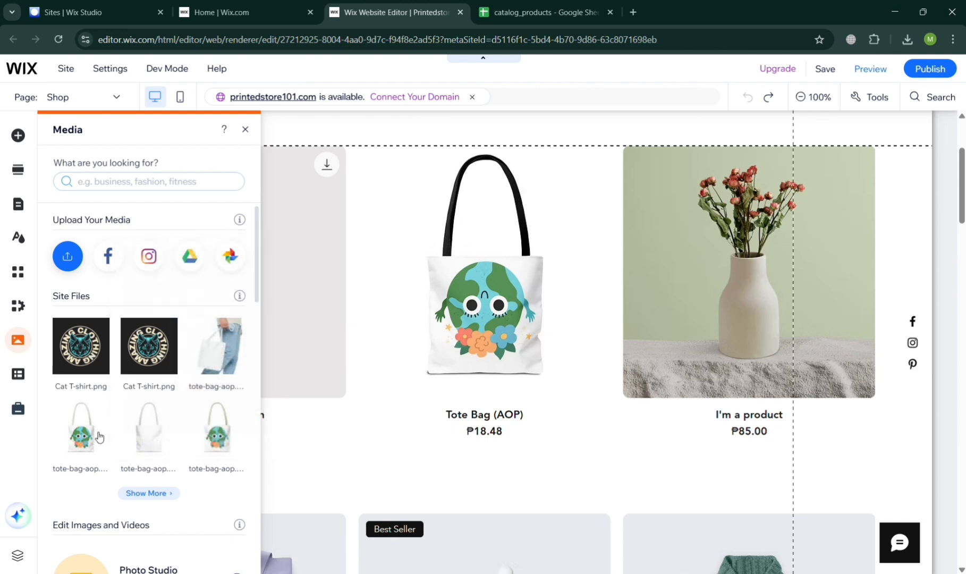
left_click(146, 493)
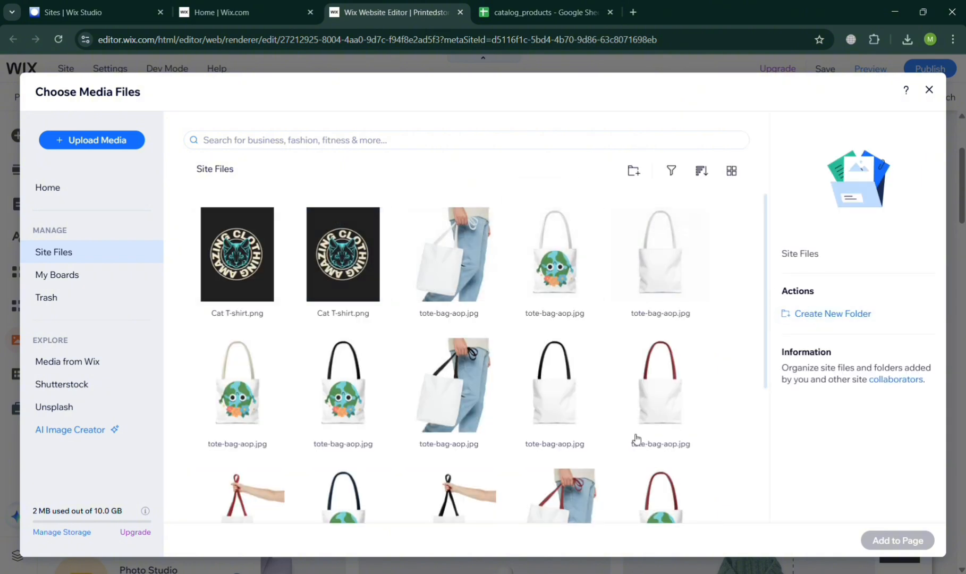
left_click(452, 255)
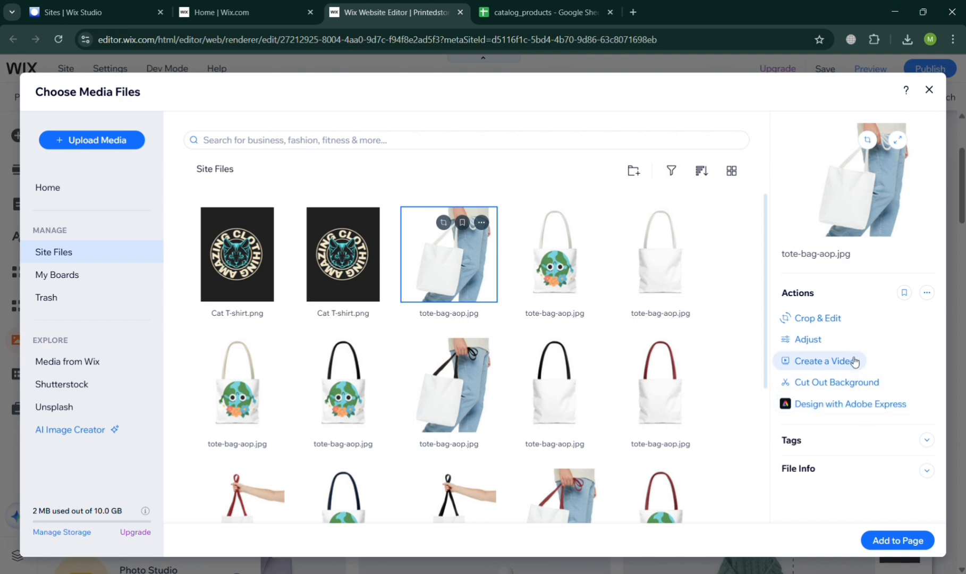
left_click(928, 472)
scroll(851, 490, "down", 2)
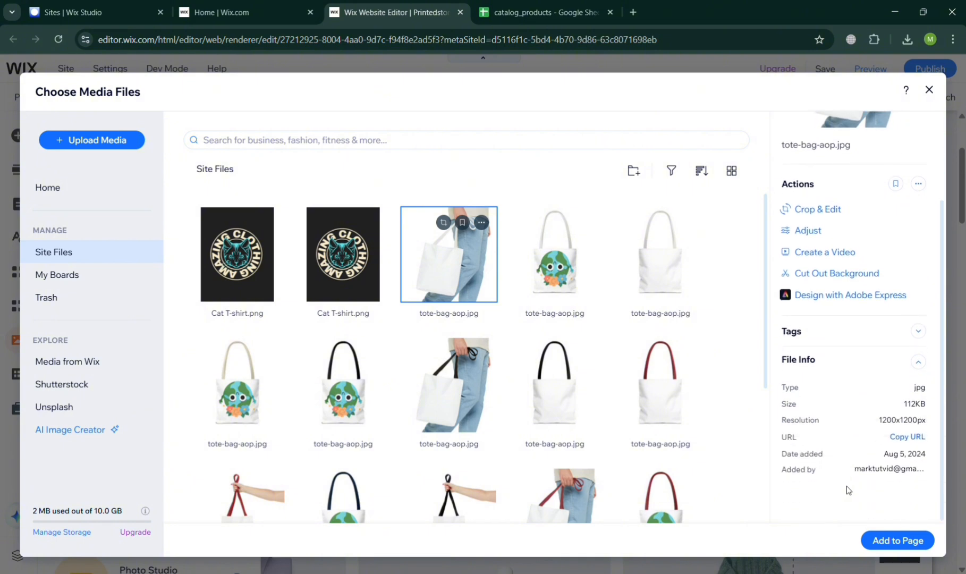
left_click(915, 438)
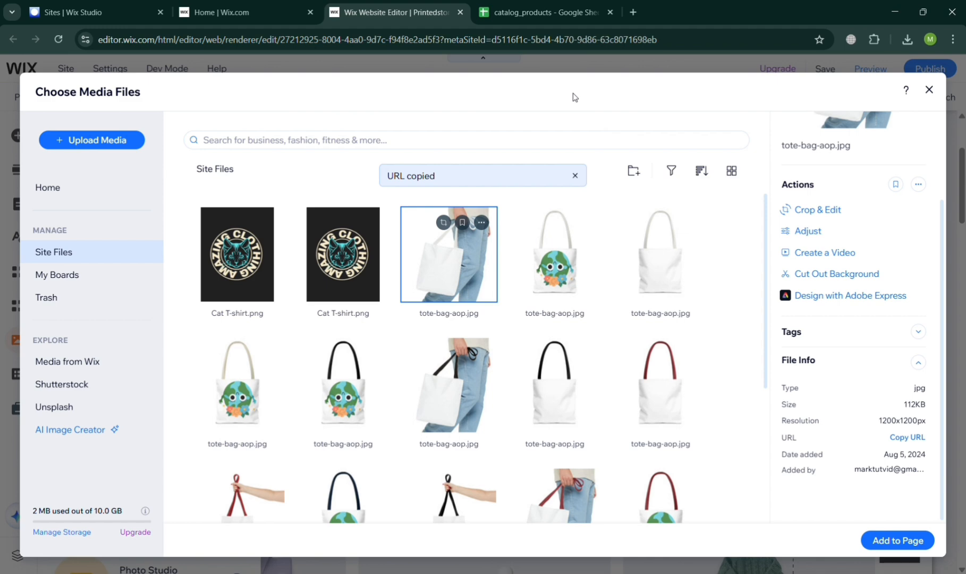
Switch to the catalog_products spreadsheet and replace the Tote Bag (AOP) product's image URL in E2 with the copied URL.
left_click(524, 5)
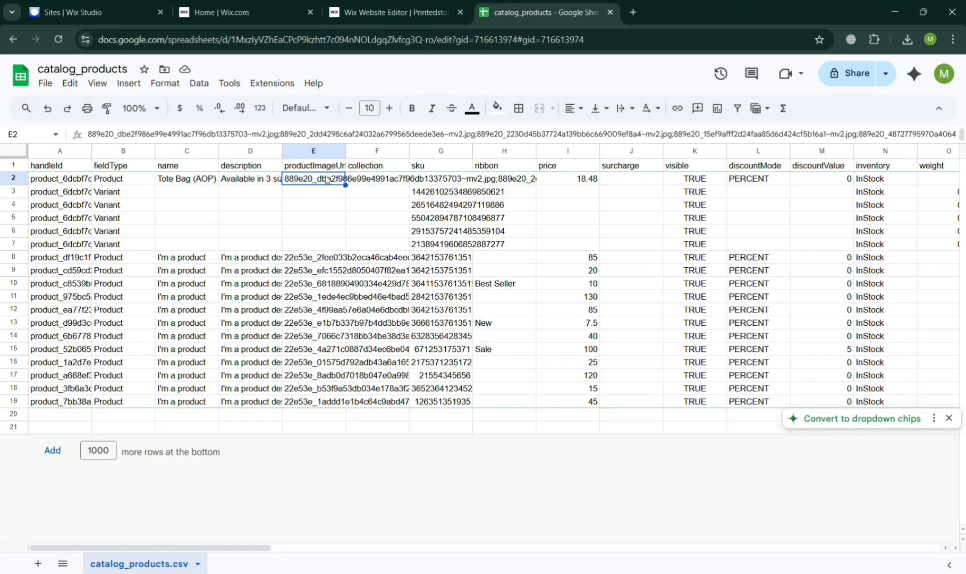
triple_click(328, 179)
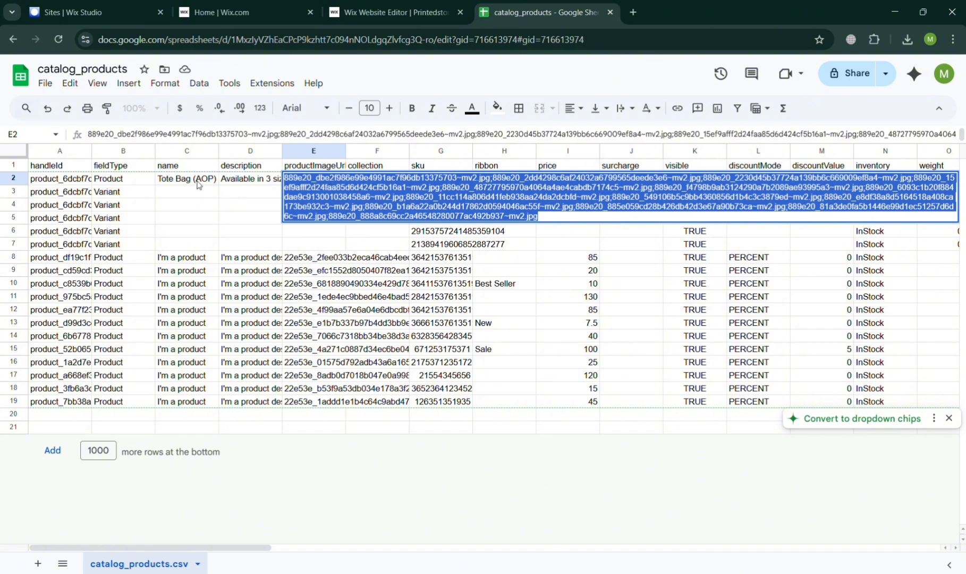
key("ctrl+v")
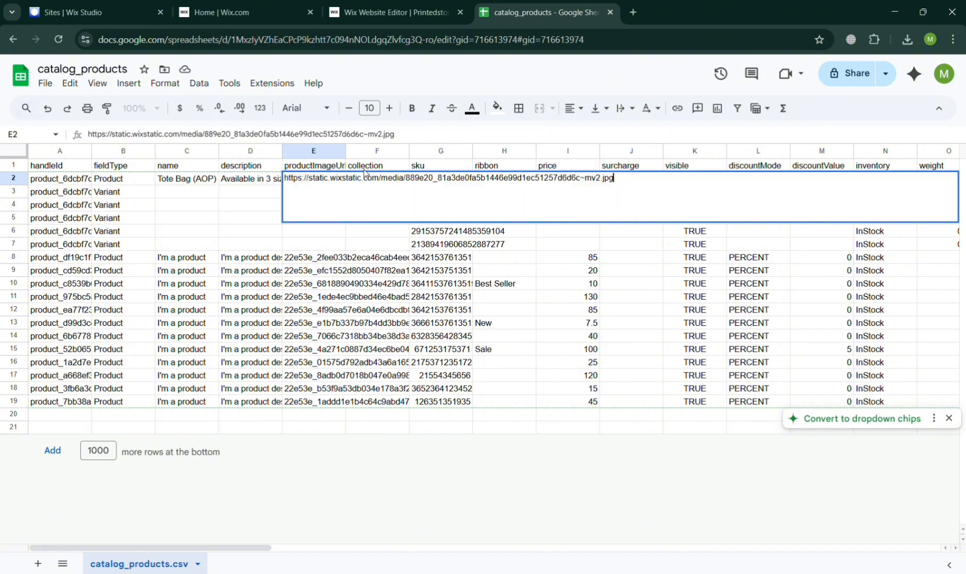
key("Return")
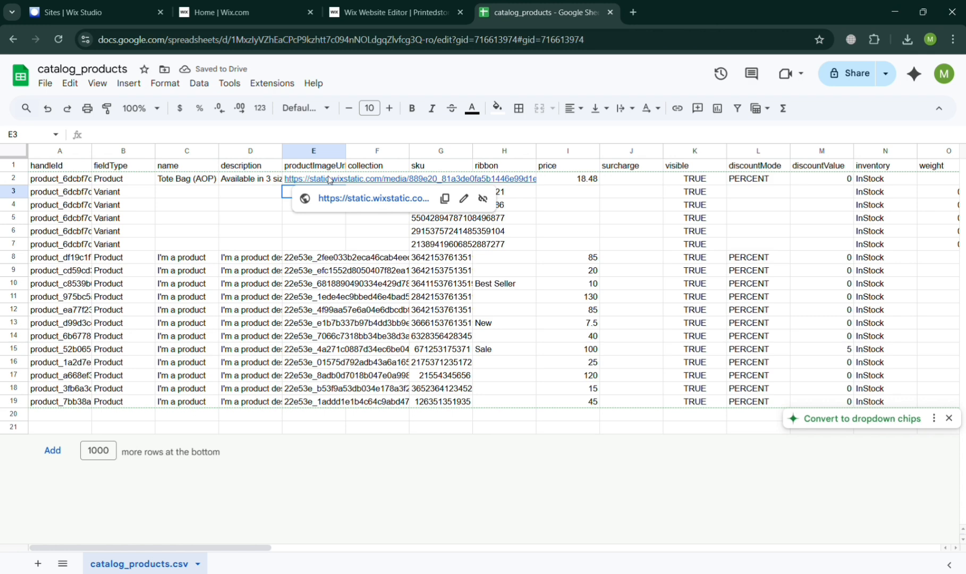
left_click(595, 182)
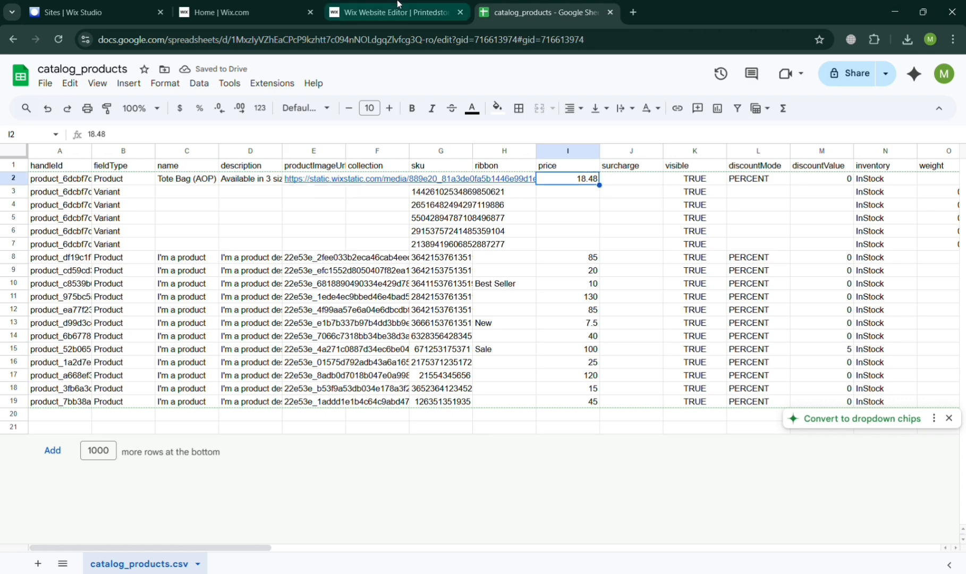
Glance back at the Wix site files, then inspect the image URL cell E8 of the first "I'm a product" row in catalog_products.
left_click(416, 15)
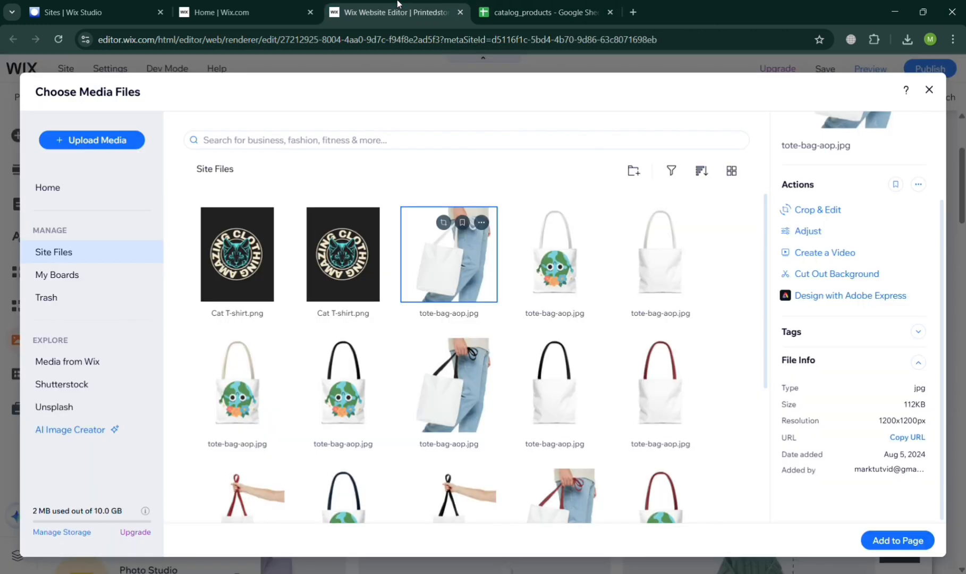
left_click(583, 4)
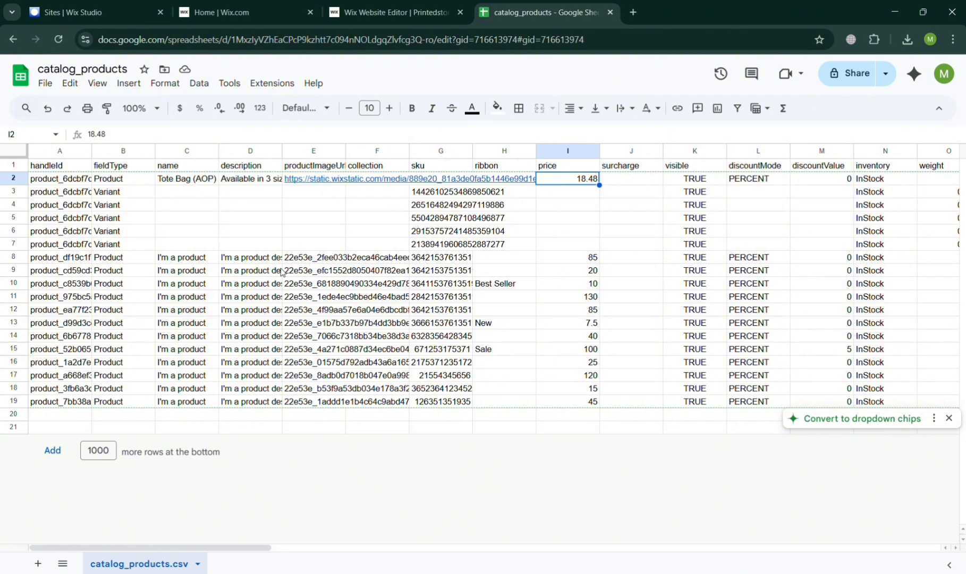
left_click(120, 259)
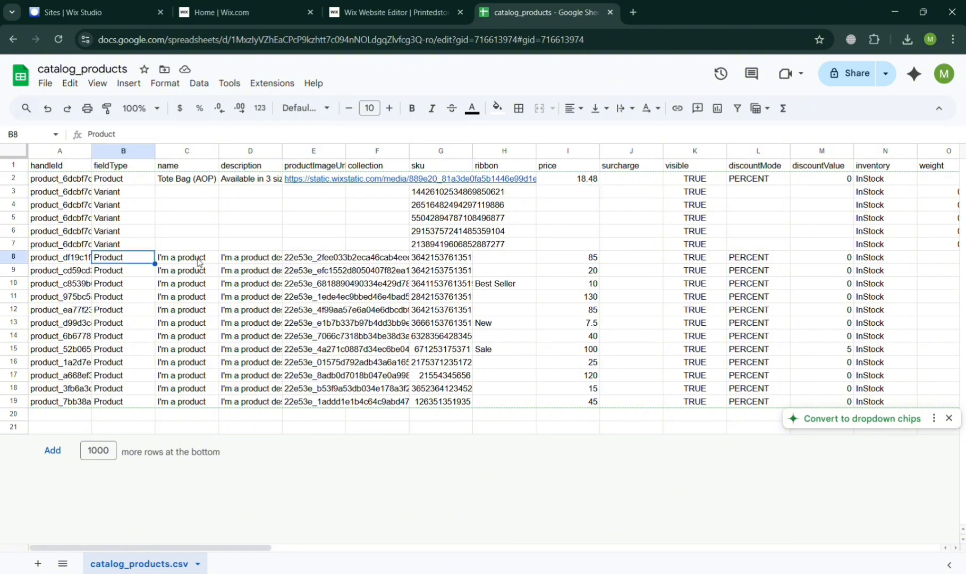
left_click(384, 260)
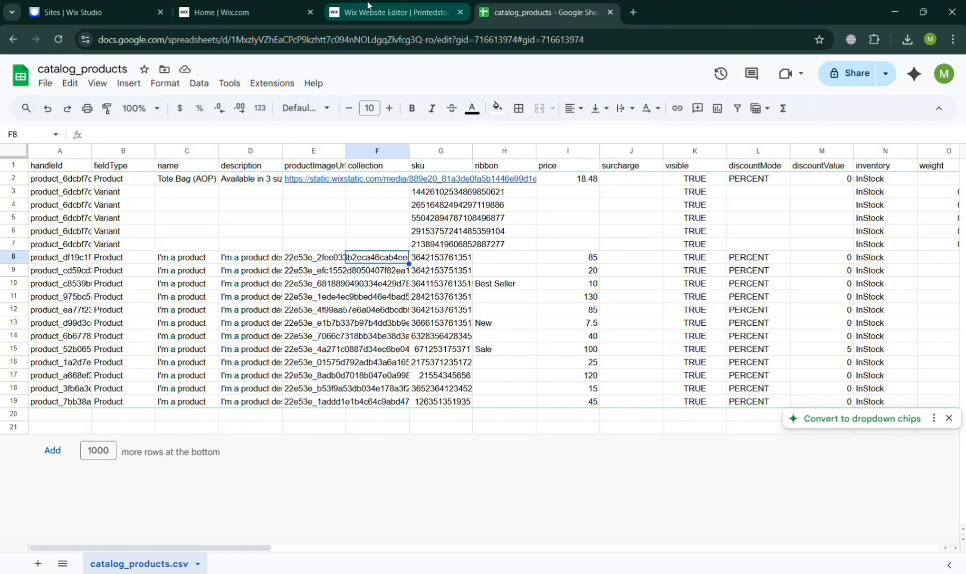
left_click(299, 258)
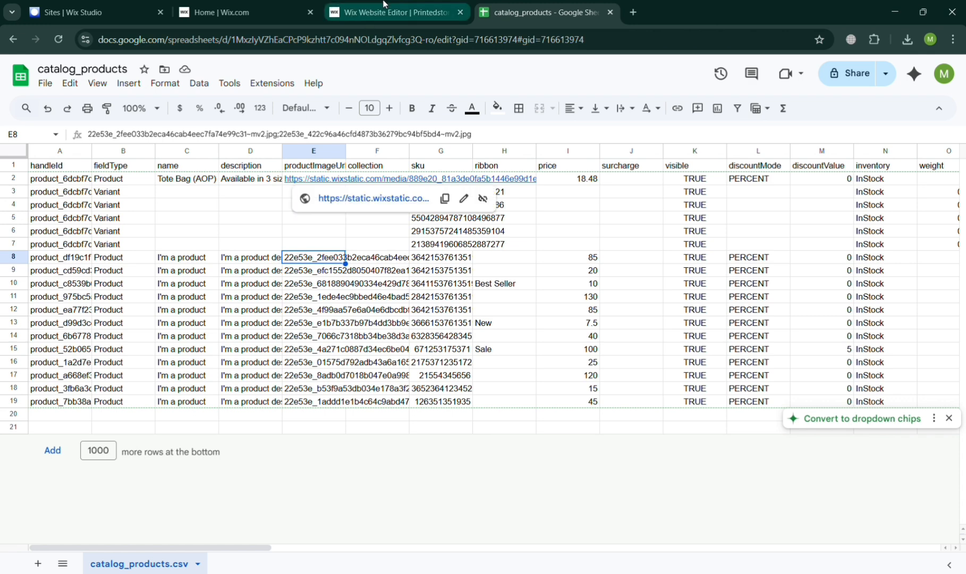
Return to the Wix editor, look through the tote bag images in Site Files, and view My Boards.
left_click(393, 12)
scroll(360, 425, "down", 4)
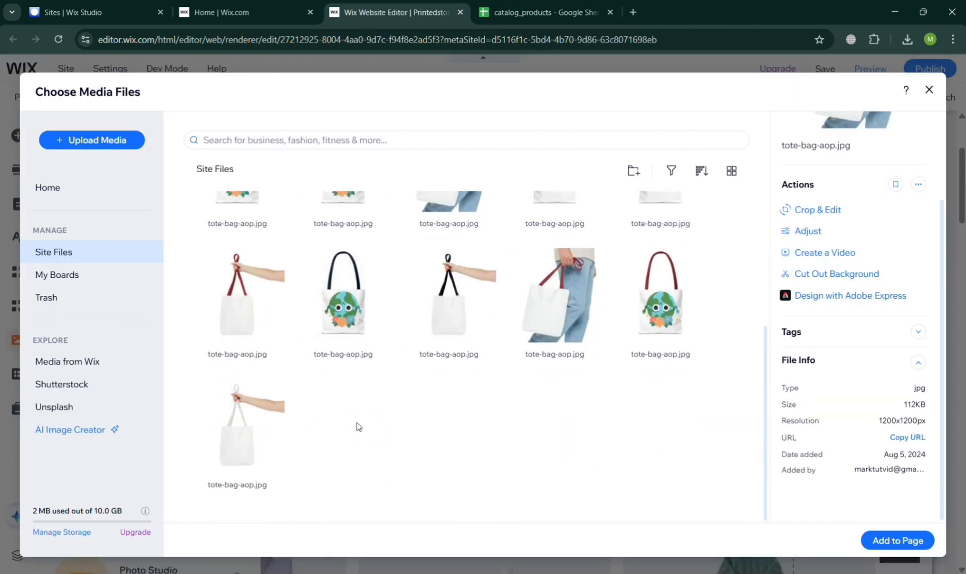
scroll(356, 427, "up", 4)
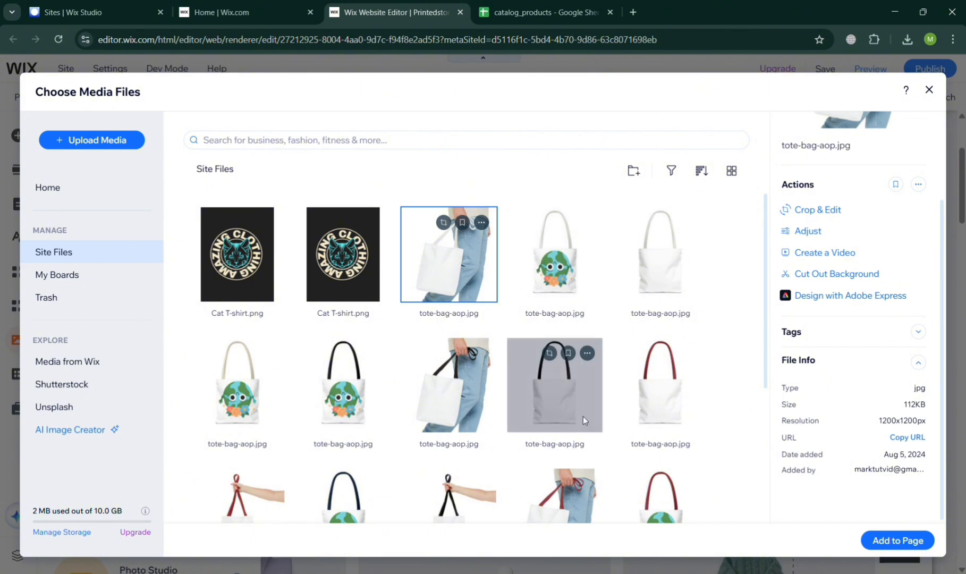
scroll(574, 416, "down", 4)
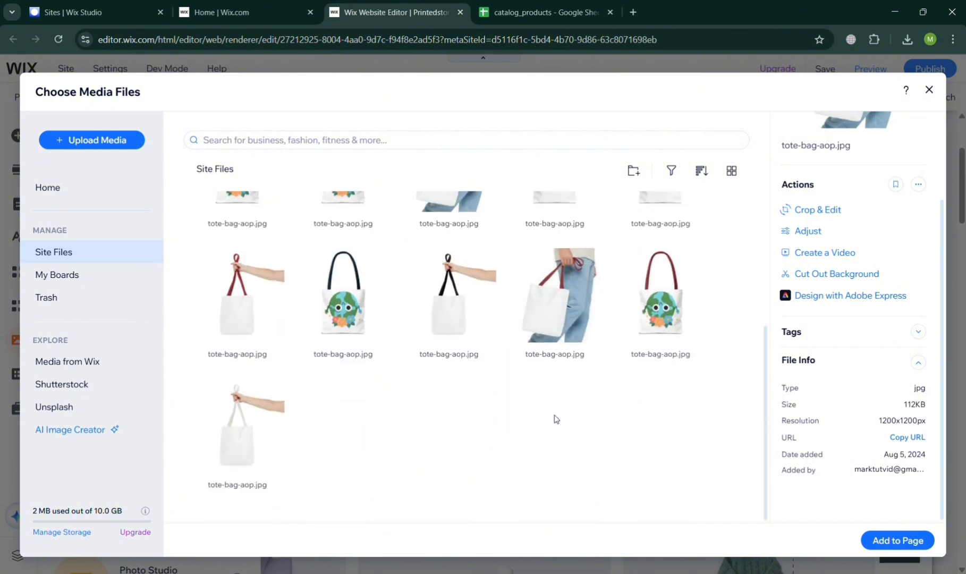
left_click(111, 282)
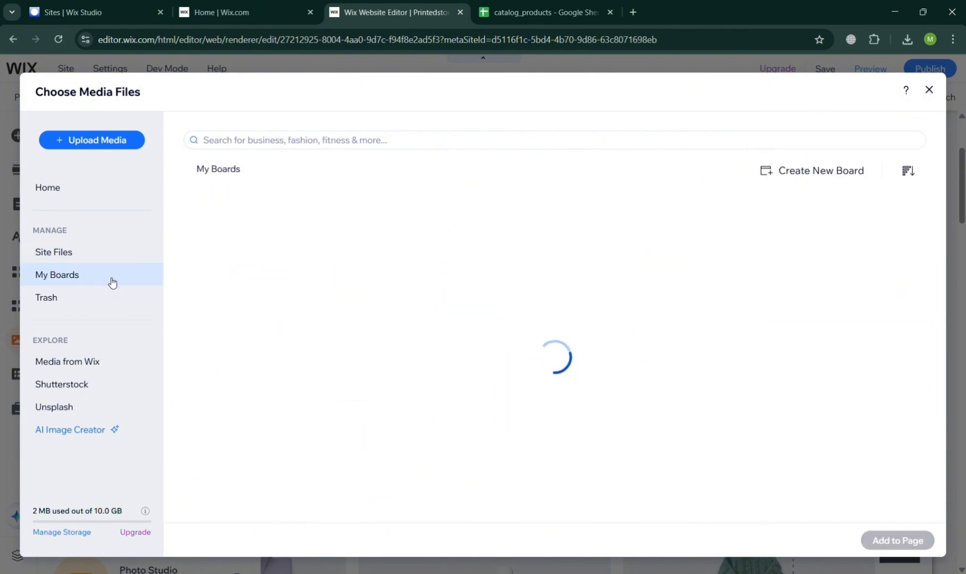
Search Media from Wix for "Vase", select the Pink Pottery Vase image, and return to Site Files before closing the media chooser.
left_click(125, 362)
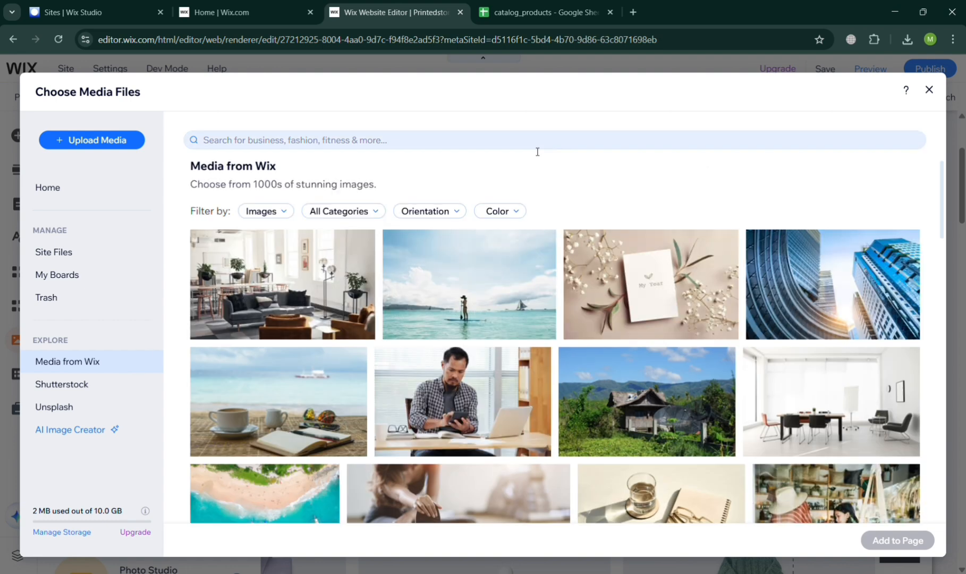
left_click(538, 152)
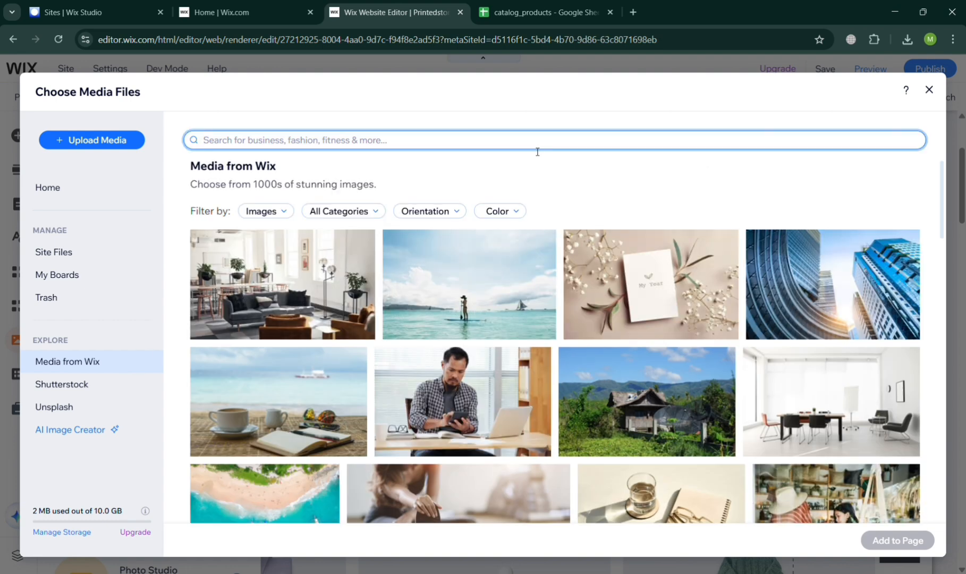
type("Vase")
key("Return")
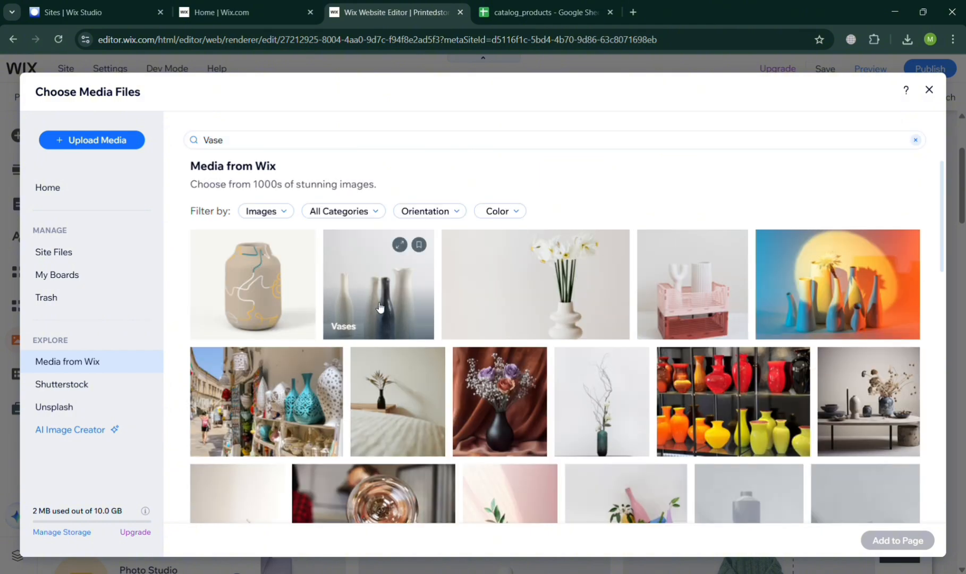
scroll(558, 290, "down", 4)
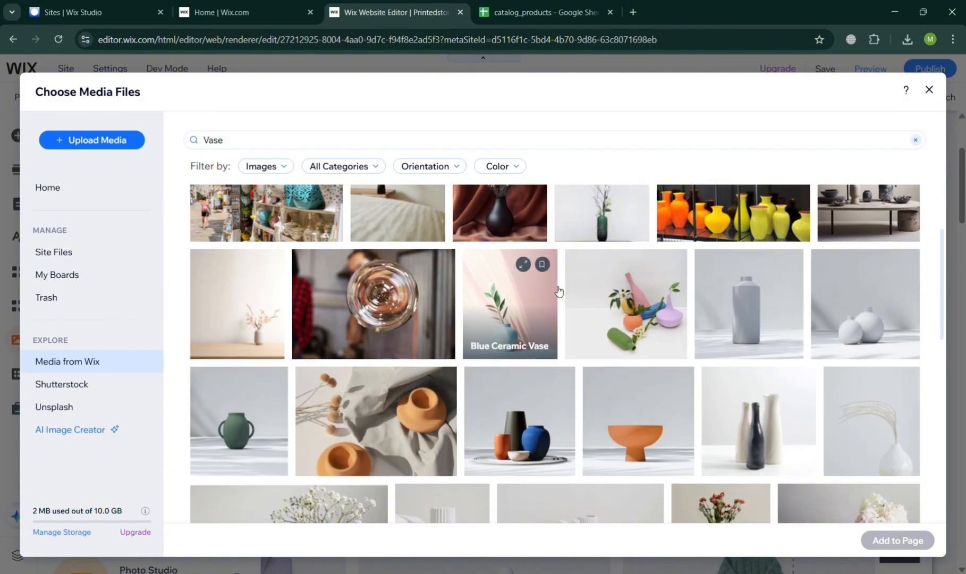
scroll(558, 289, "up", 1)
scroll(557, 290, "down", 2)
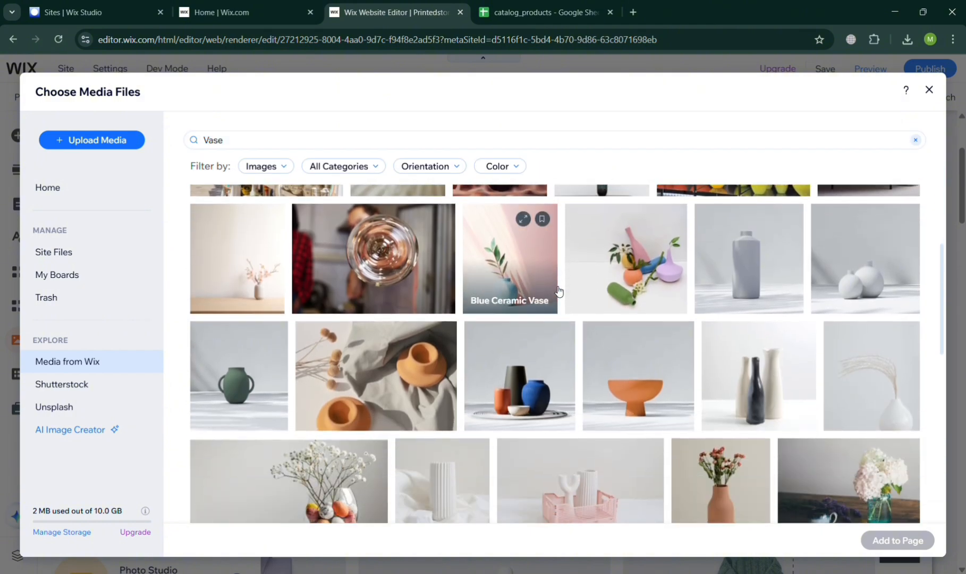
left_click(630, 369)
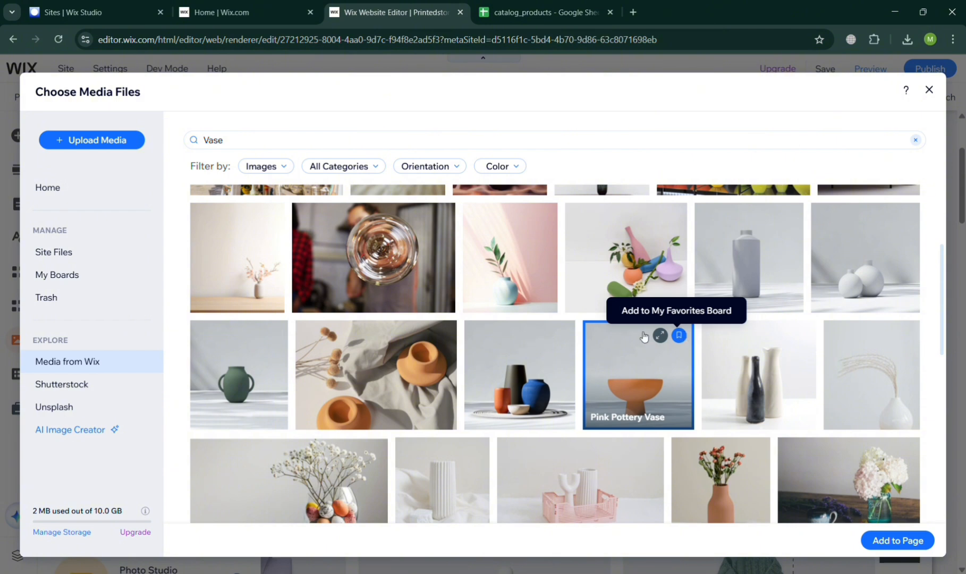
left_click(111, 253)
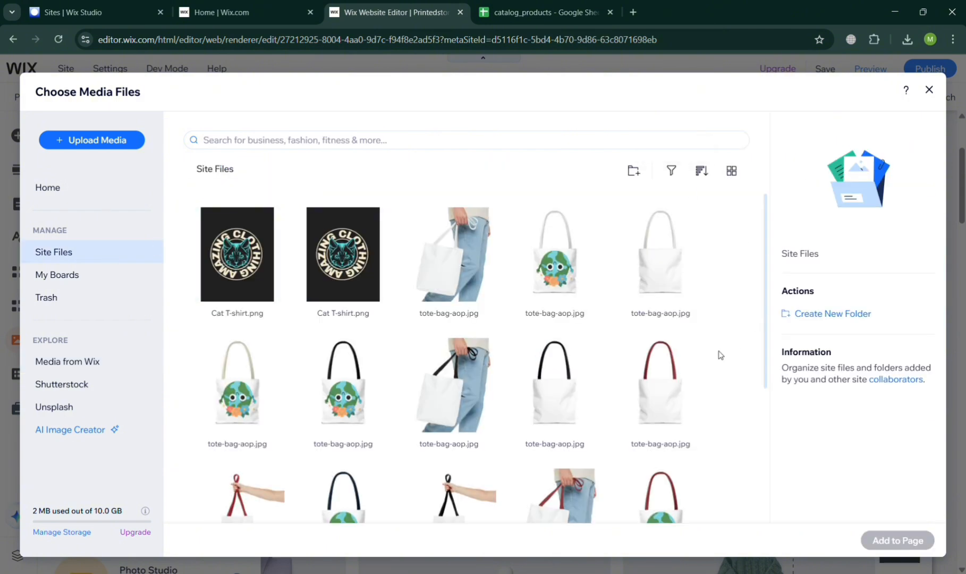
left_click(928, 92)
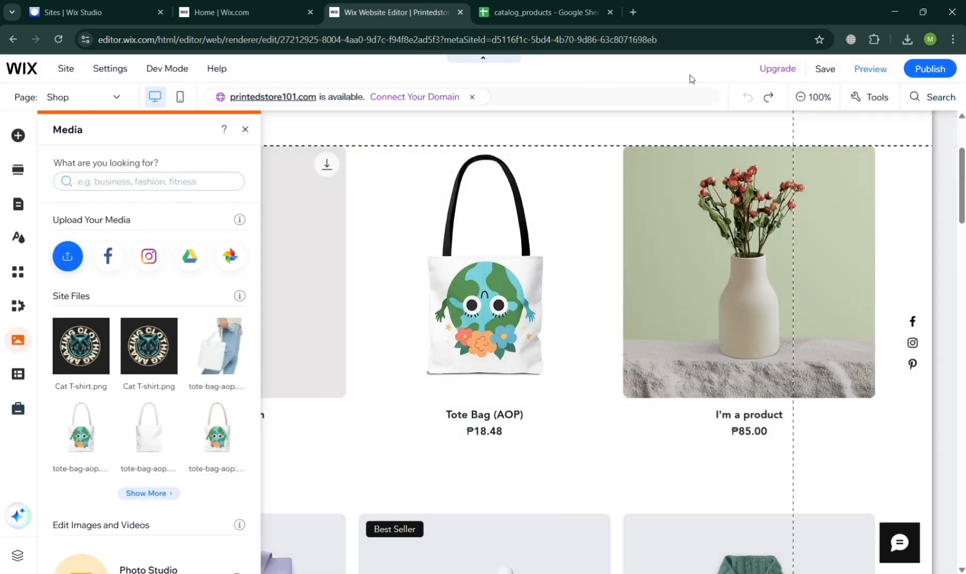
Switch to the catalog_products spreadsheet and download it as a Comma Separated Values (.csv) file.
left_click(536, 11)
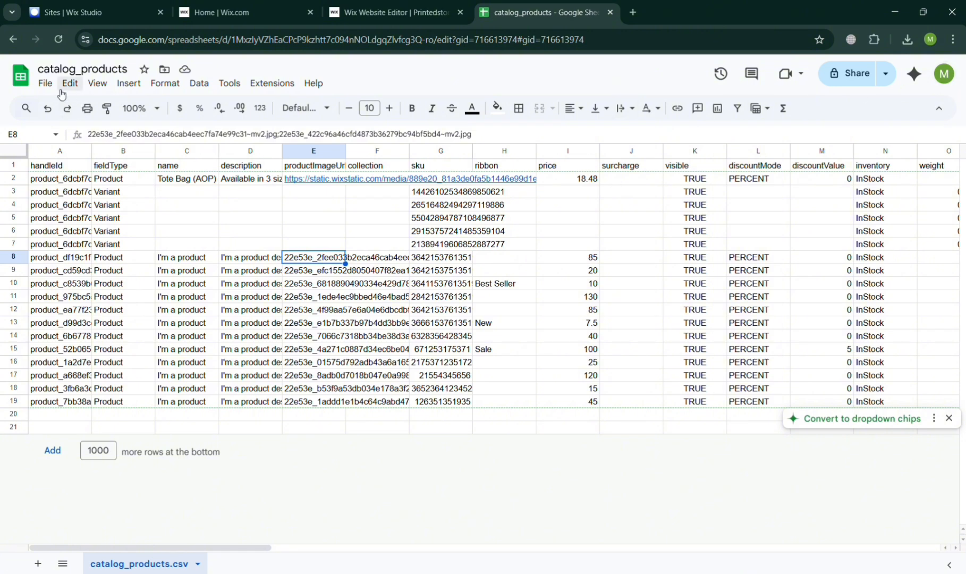
left_click(45, 84)
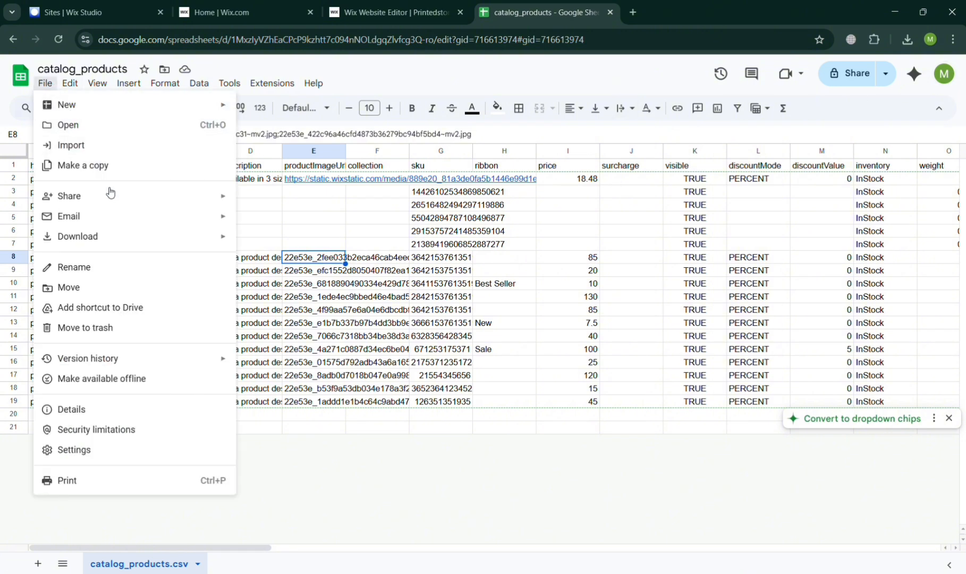
mouse_move(142, 237)
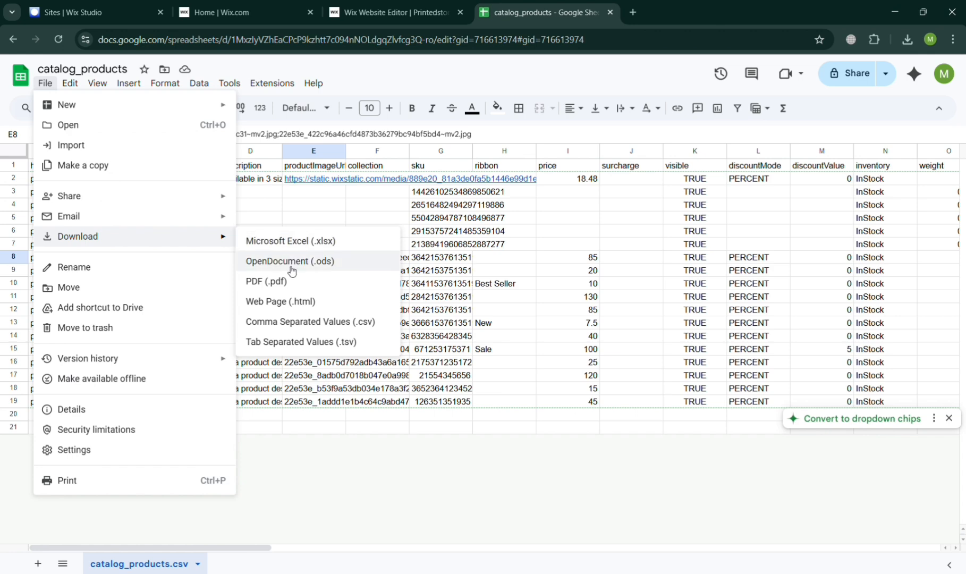
left_click(311, 325)
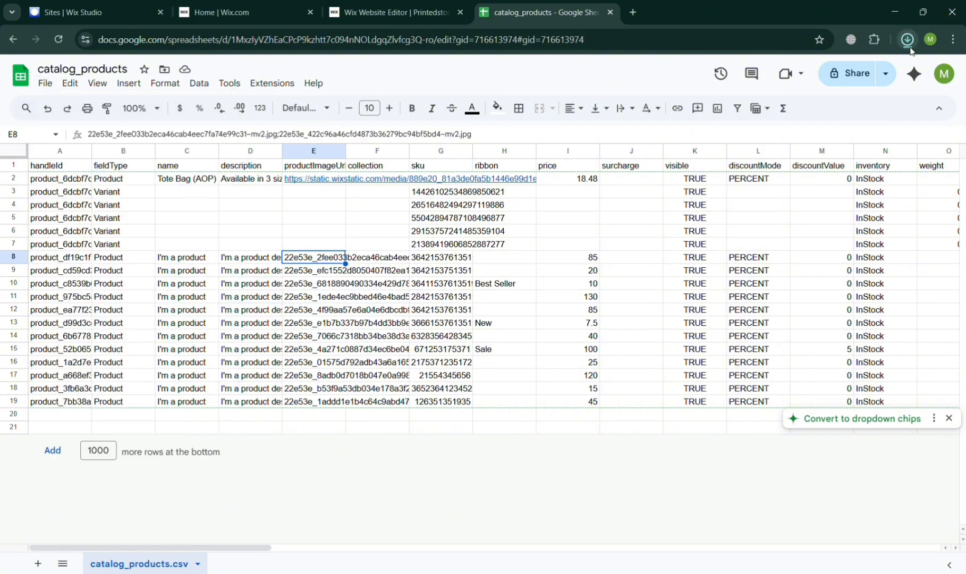
Switch to the Wix dashboard and open the Products list under the catalog's Store Products.
left_click(223, 12)
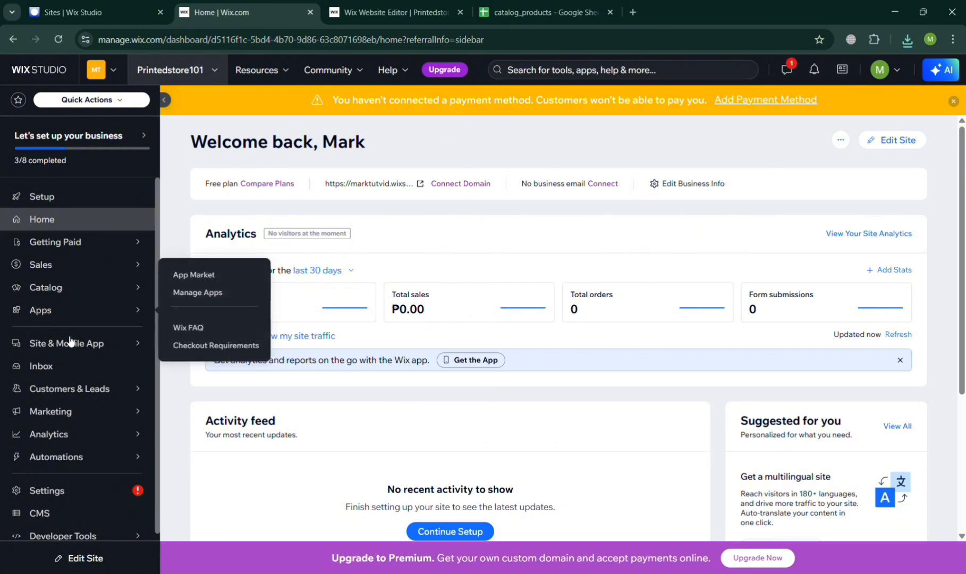
scroll(71, 341, "down", 1)
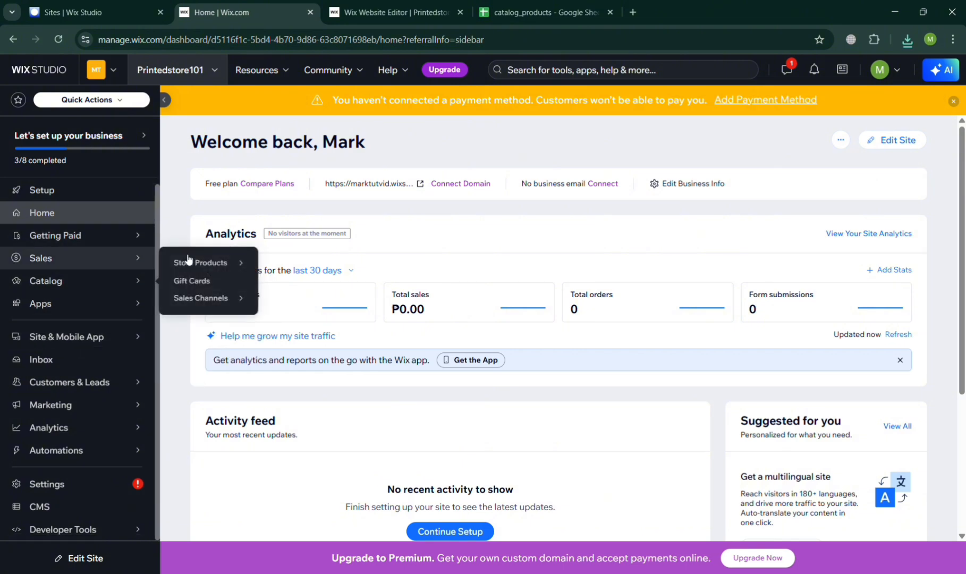
left_click(220, 264)
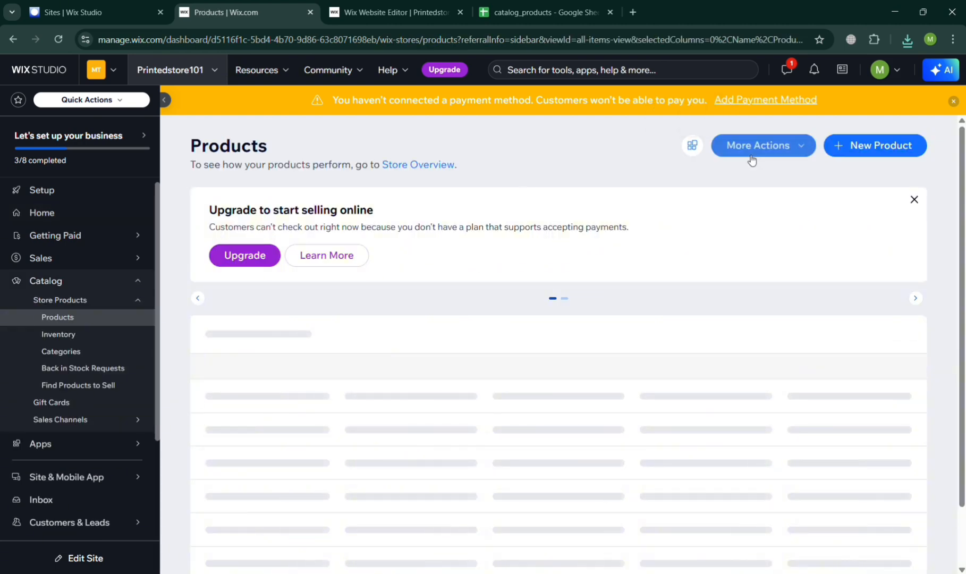
Upload "catalog_products - catalog_products.csv.csv" through the store's product import, proceed to the import review, and cancel the import.
left_click(777, 148)
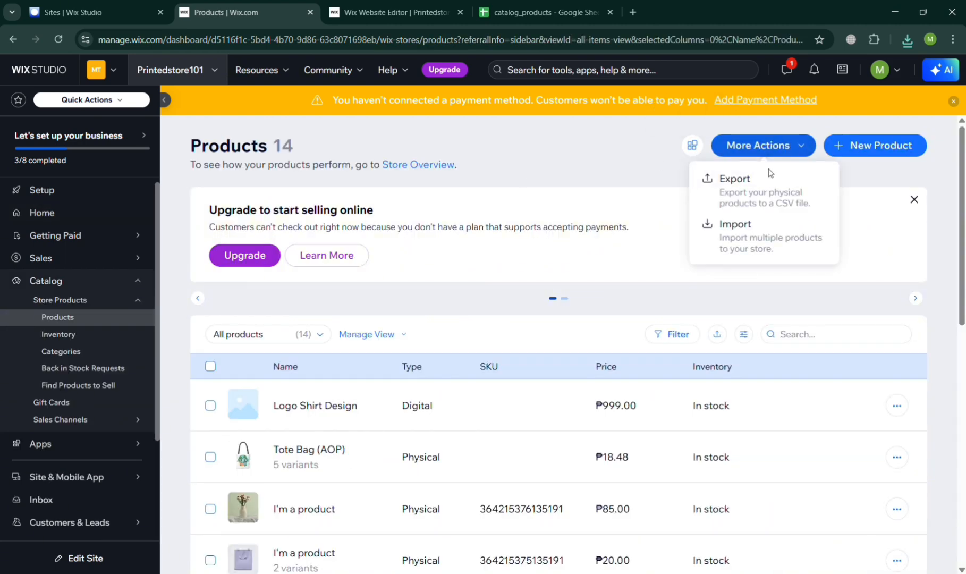
left_click(758, 244)
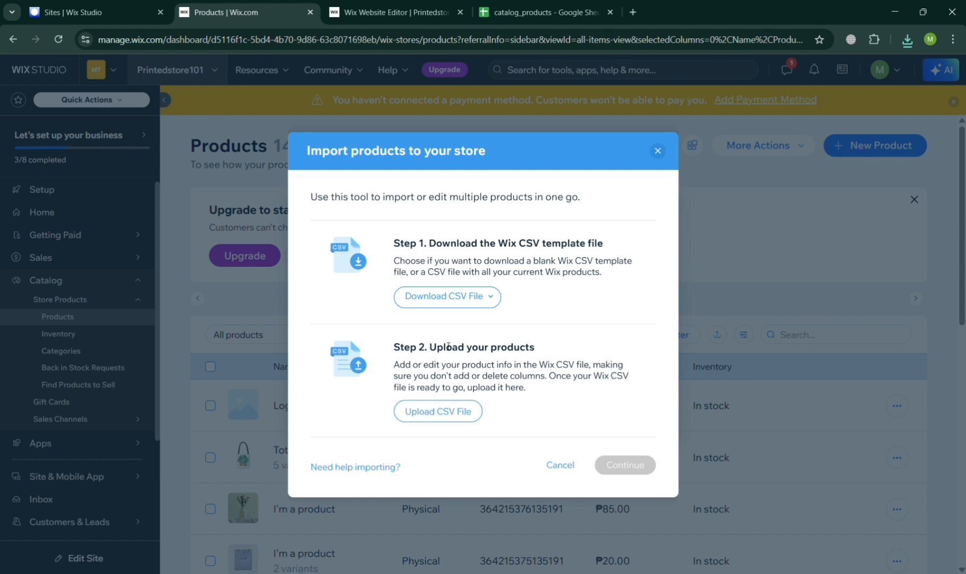
left_click(449, 420)
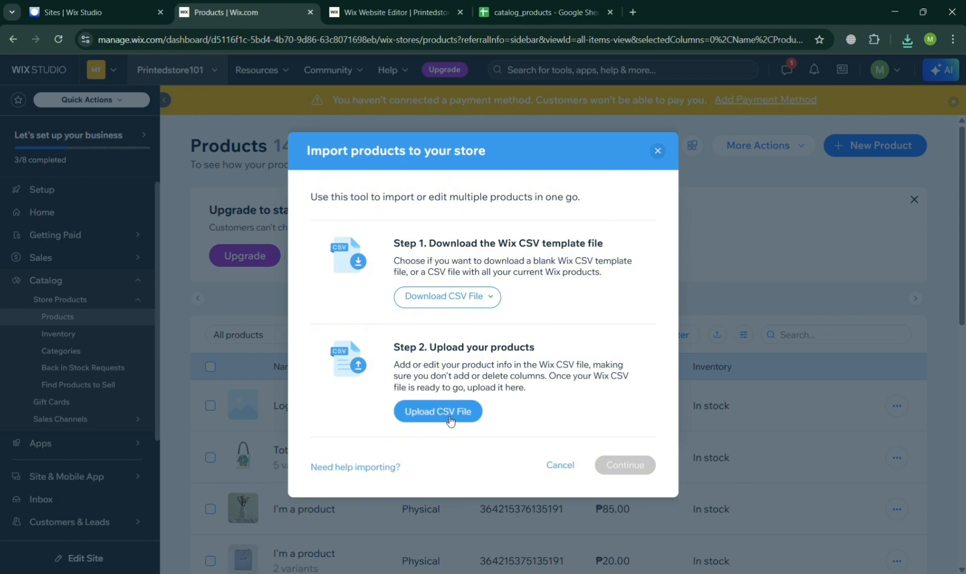
double_click(197, 126)
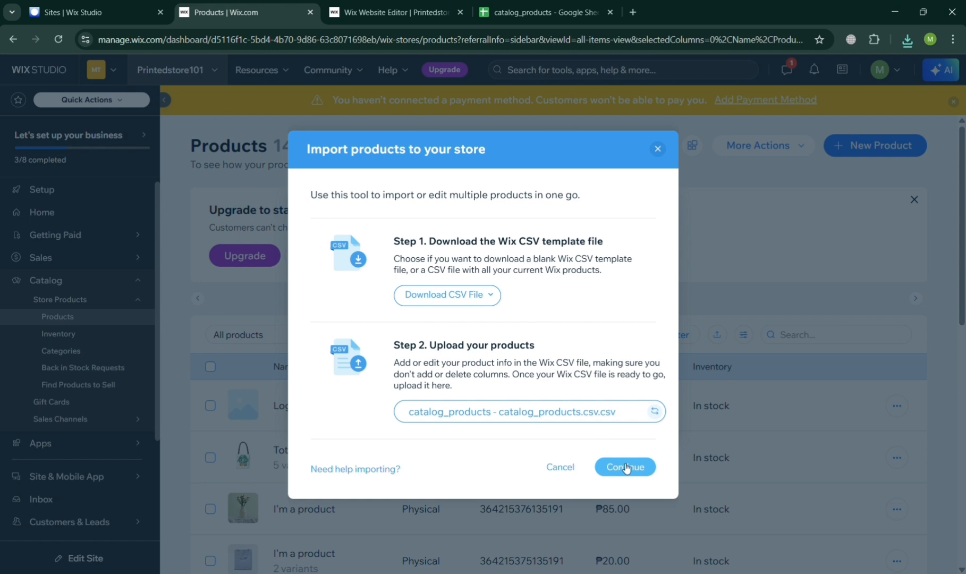
left_click(625, 467)
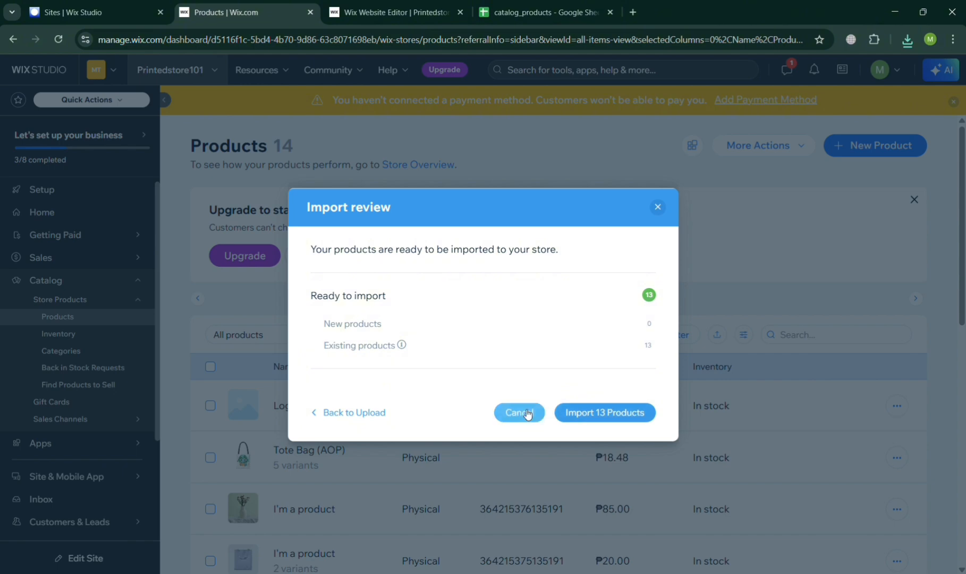
left_click(526, 412)
Look through the store's product list, including Tote Bag (AOP), and view the Getting Paid page.
scroll(481, 482, "down", 10)
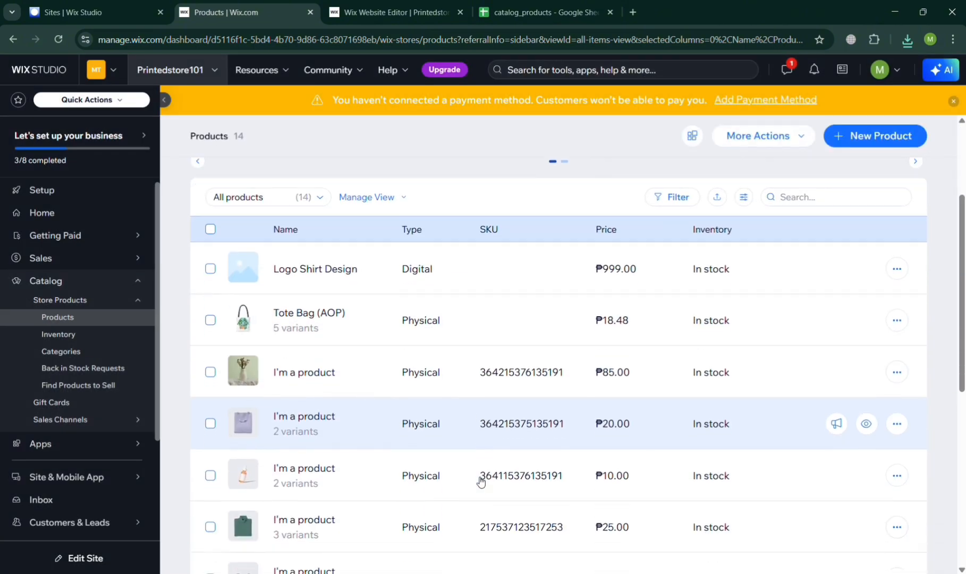
scroll(481, 481, "up", 8)
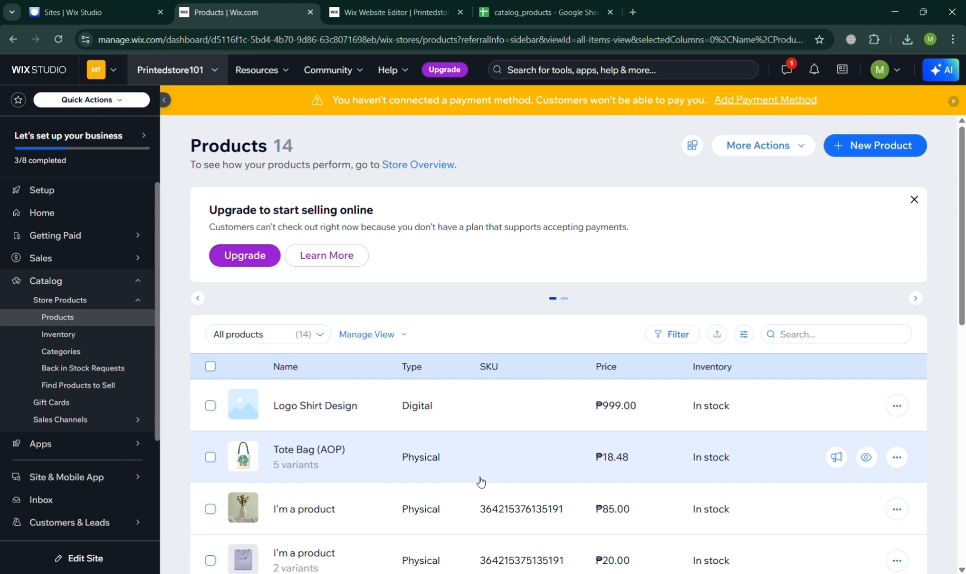
scroll(480, 481, "down", 8)
scroll(481, 482, "up", 8)
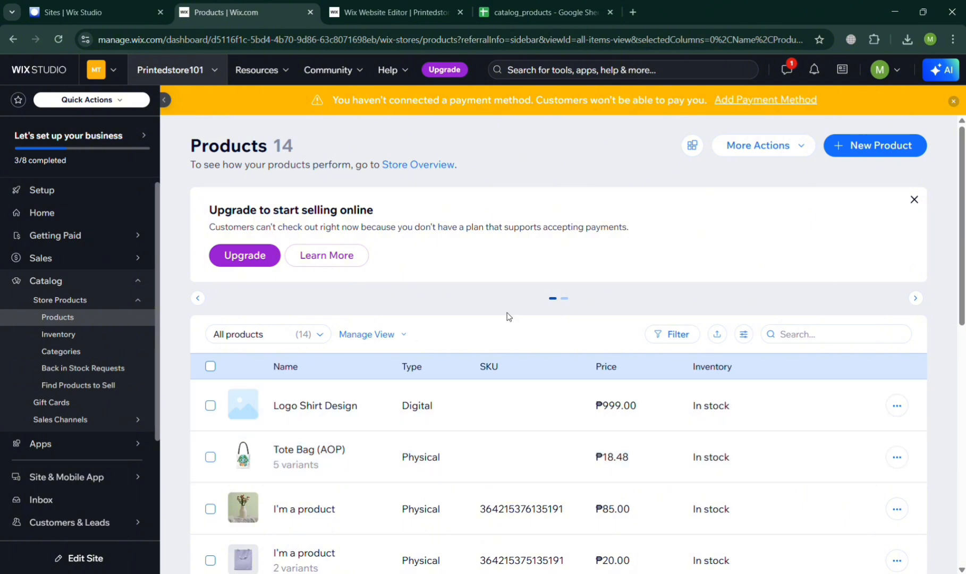
left_click(60, 248)
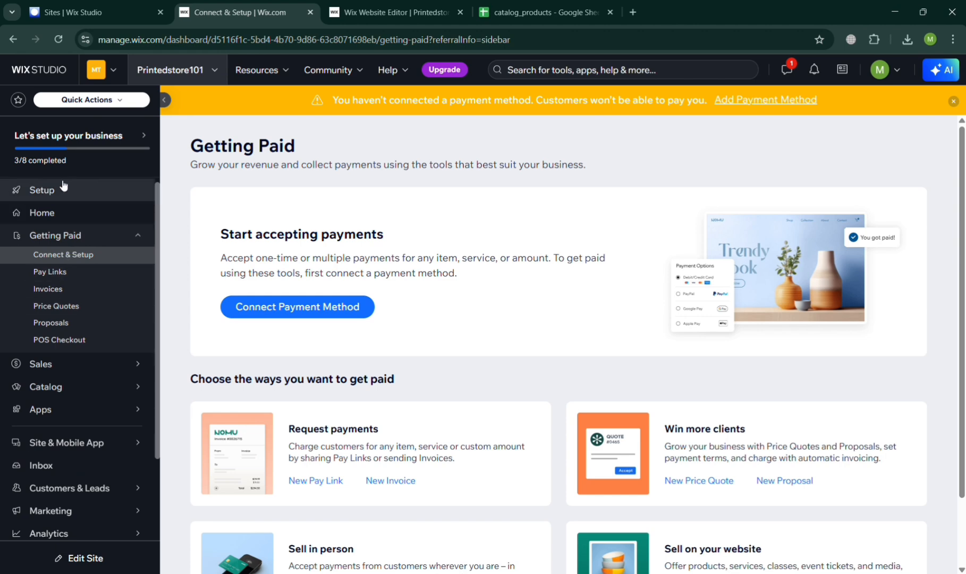
Switch to the catalog_products spreadsheet and inspect the product image URL cells from E10 up to E8.
left_click(534, 12)
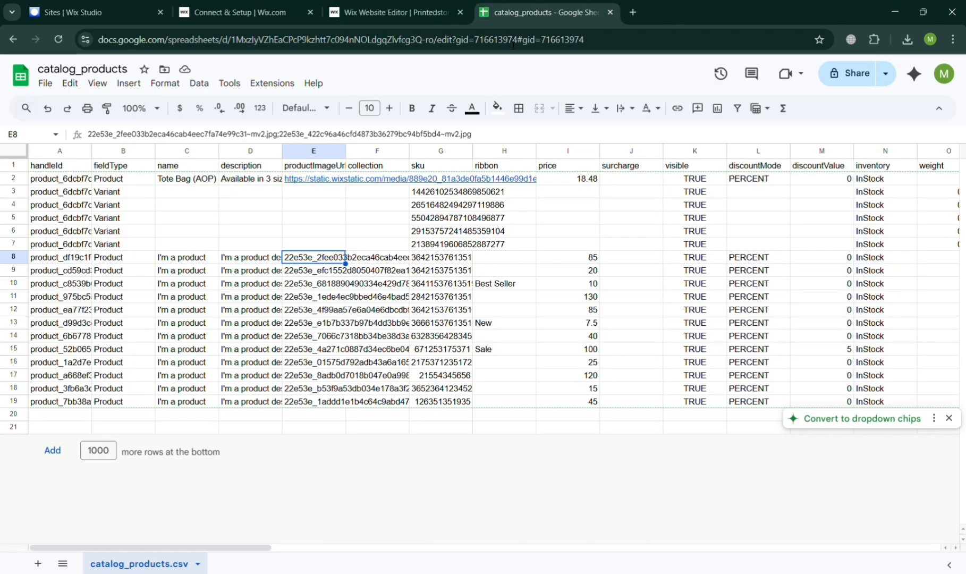
left_click(318, 283)
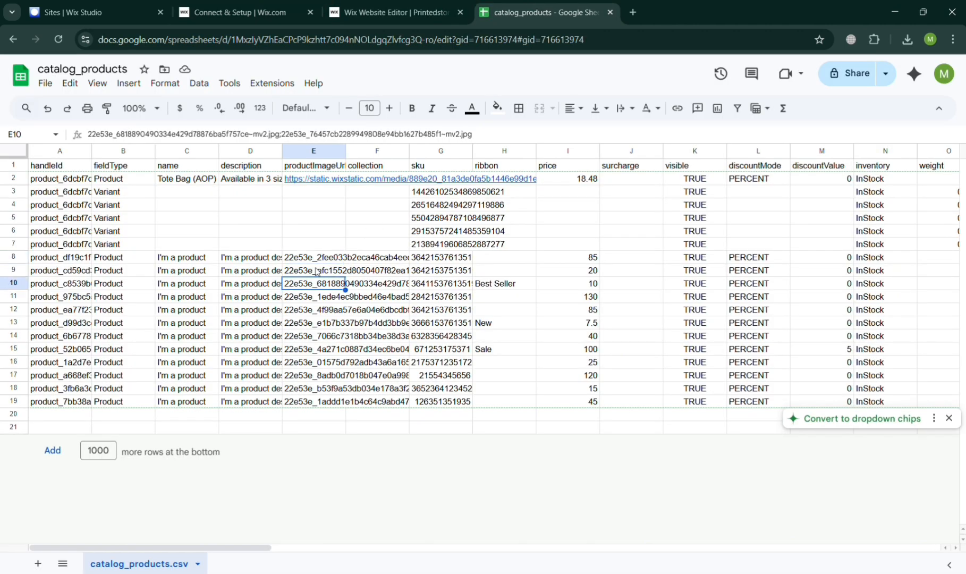
key("Up")
key("Up")
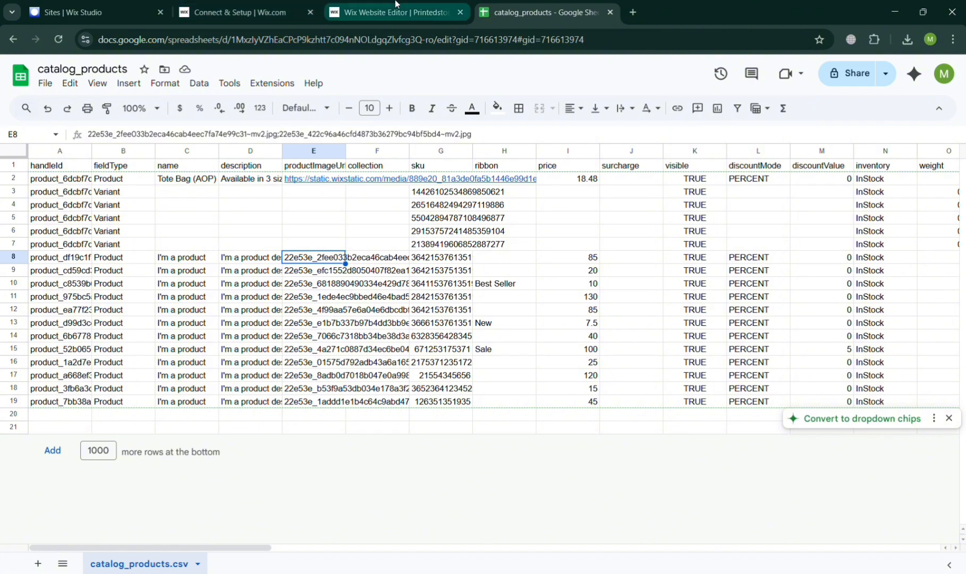
Switch to the Wix editor, look over the products on the Shop page, and close the Media panel.
left_click(396, 12)
scroll(334, 403, "down", 17)
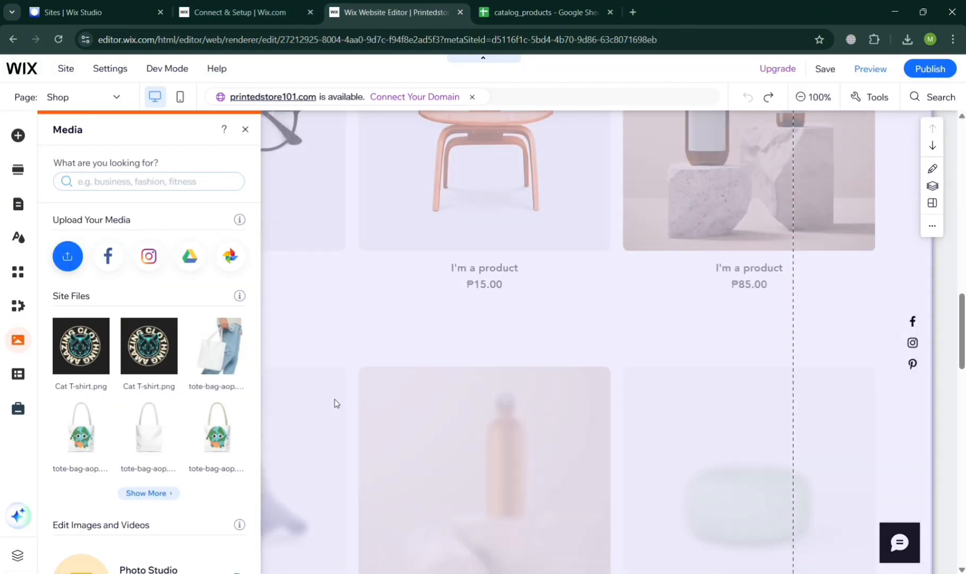
scroll(334, 403, "up", 15)
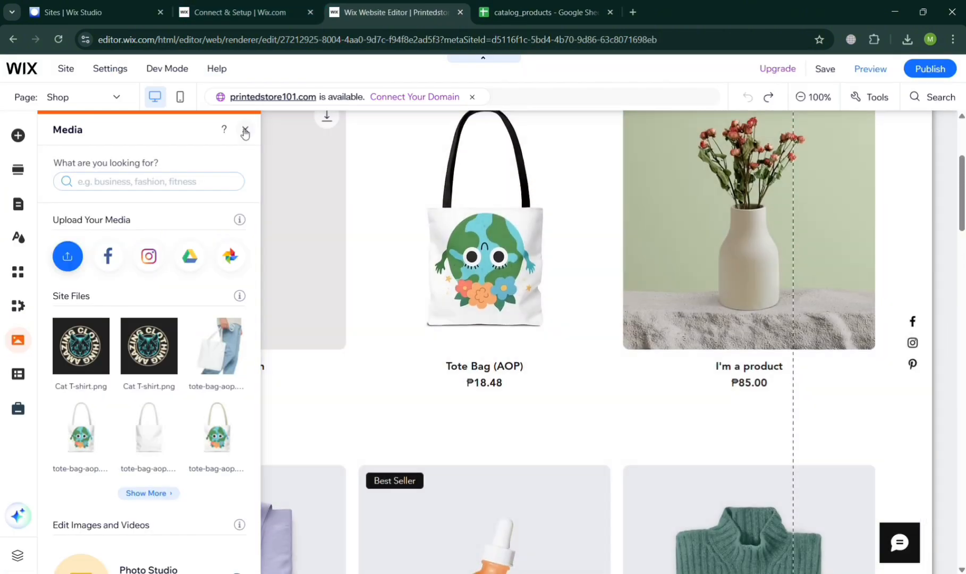
left_click(245, 129)
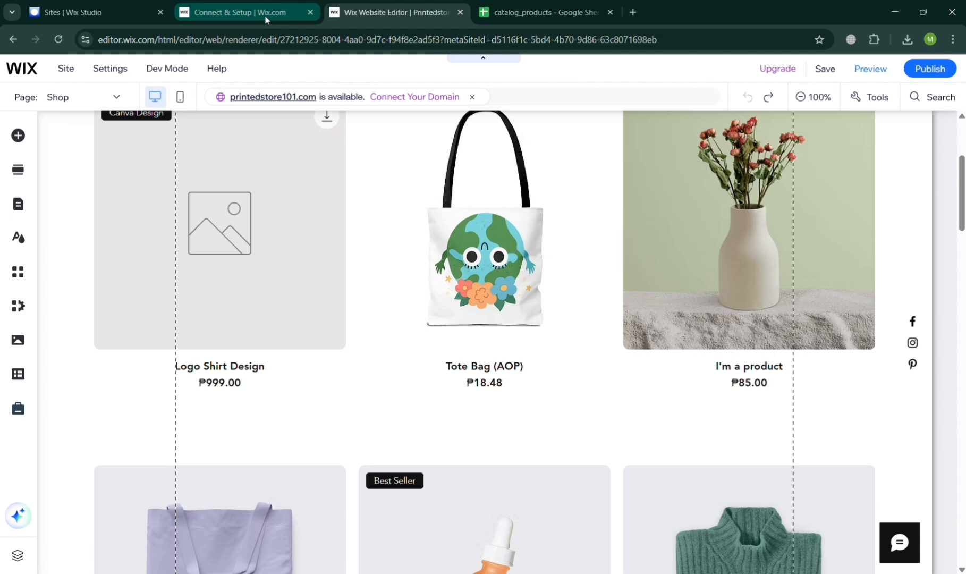
Return to the Wix dashboard, reopen the store's Products list, and view the product types available for a new product before dismissing them.
left_click(266, 20)
mouse_move(67, 369)
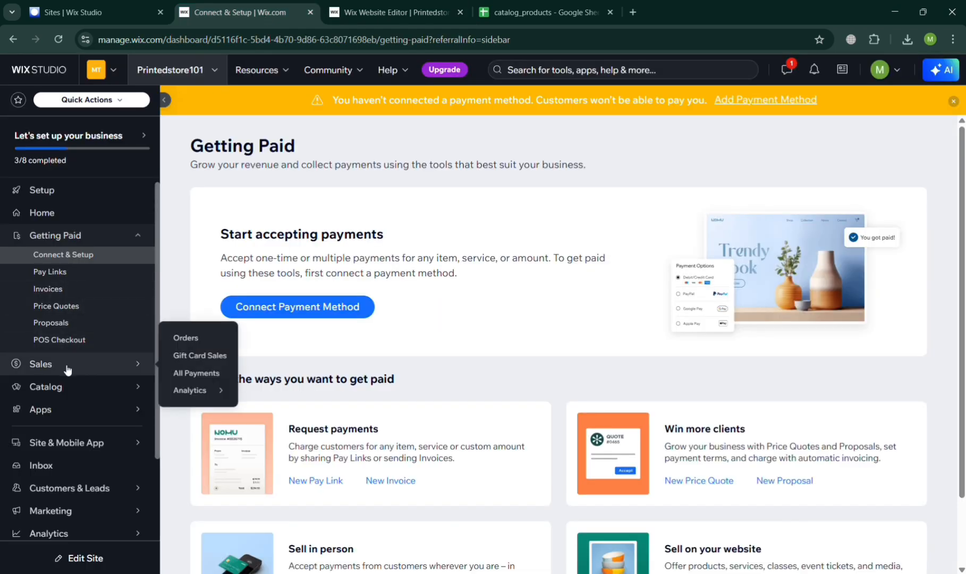
left_click(69, 391)
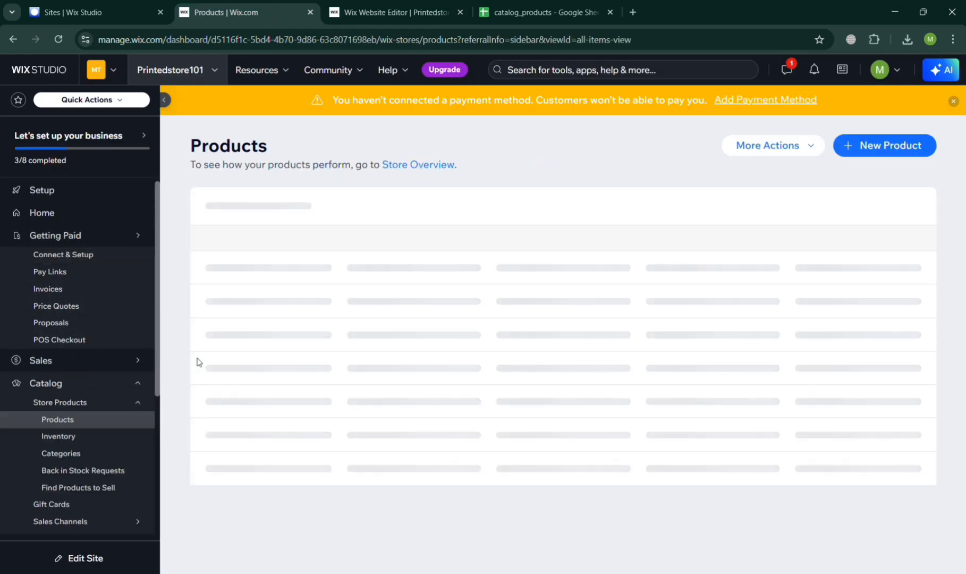
left_click(859, 154)
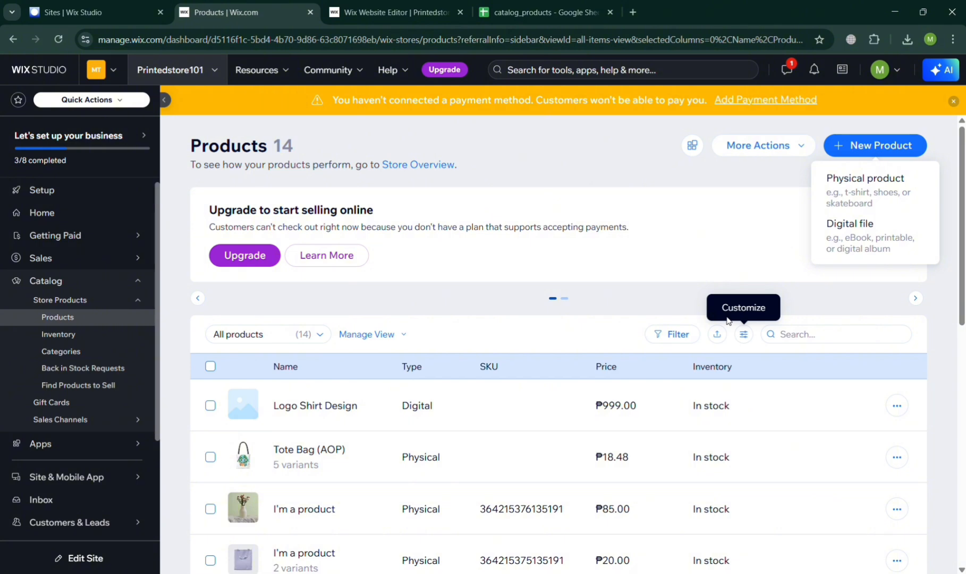
left_click(664, 288)
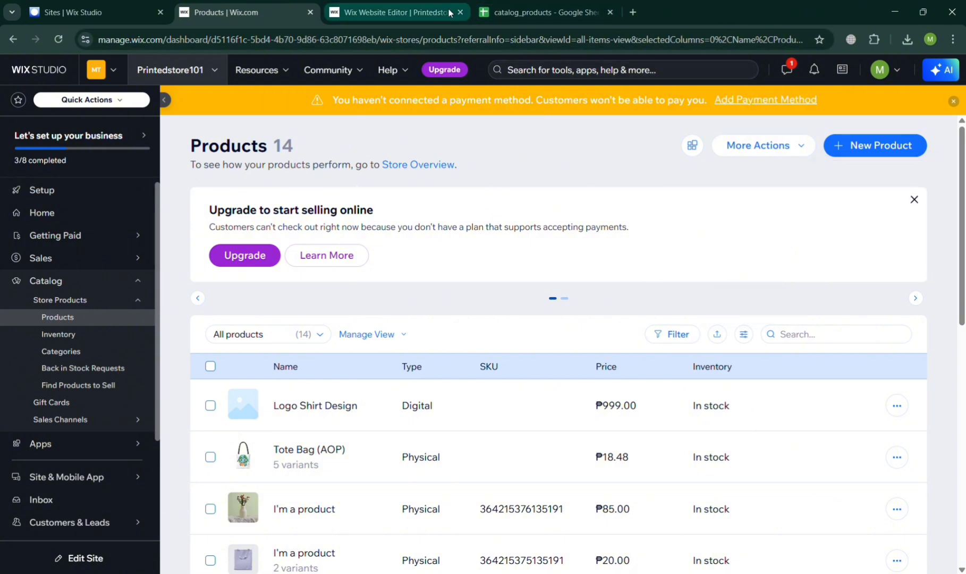